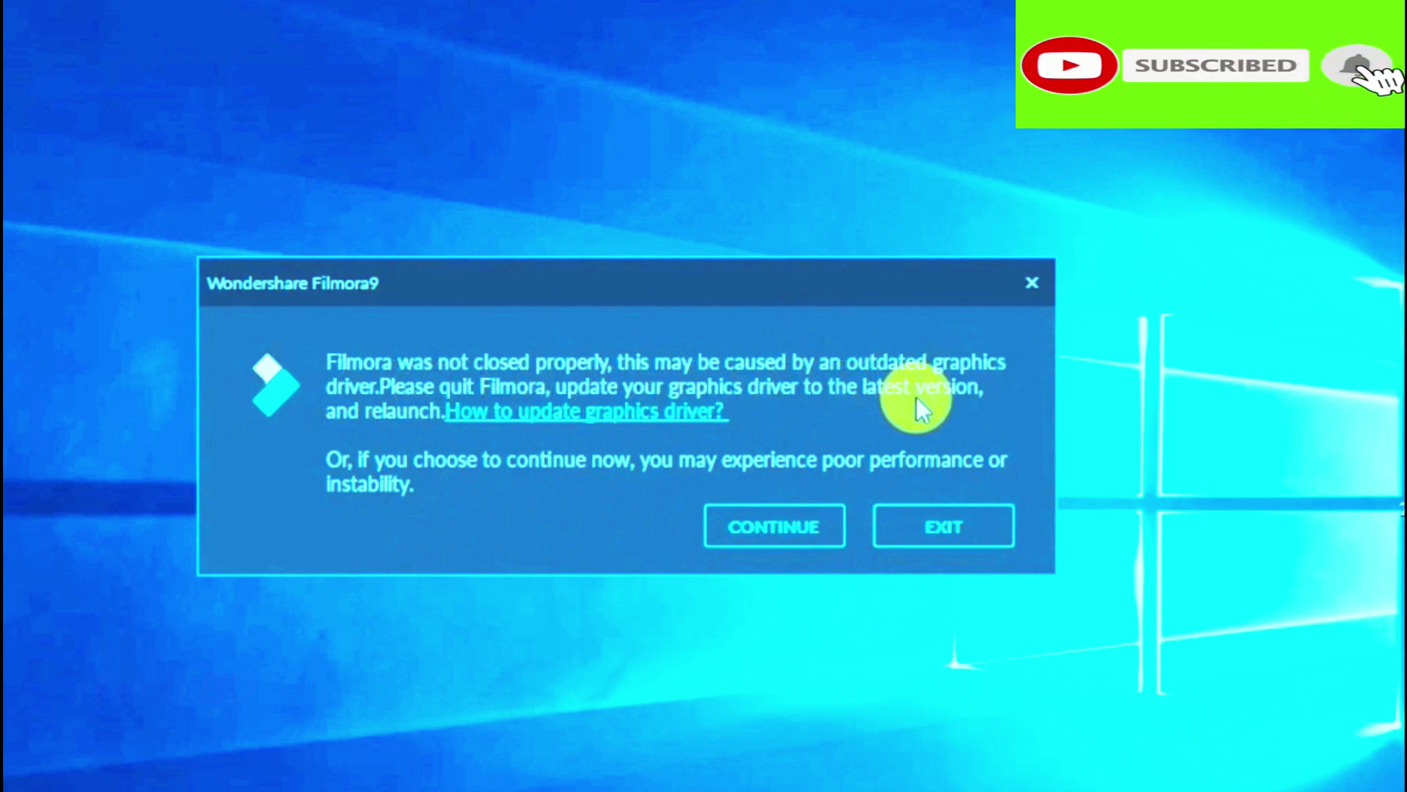
# Step: Continue launching Filmora9 past the improper-shutdown and graphics driver warning
pyautogui.click(774, 526)
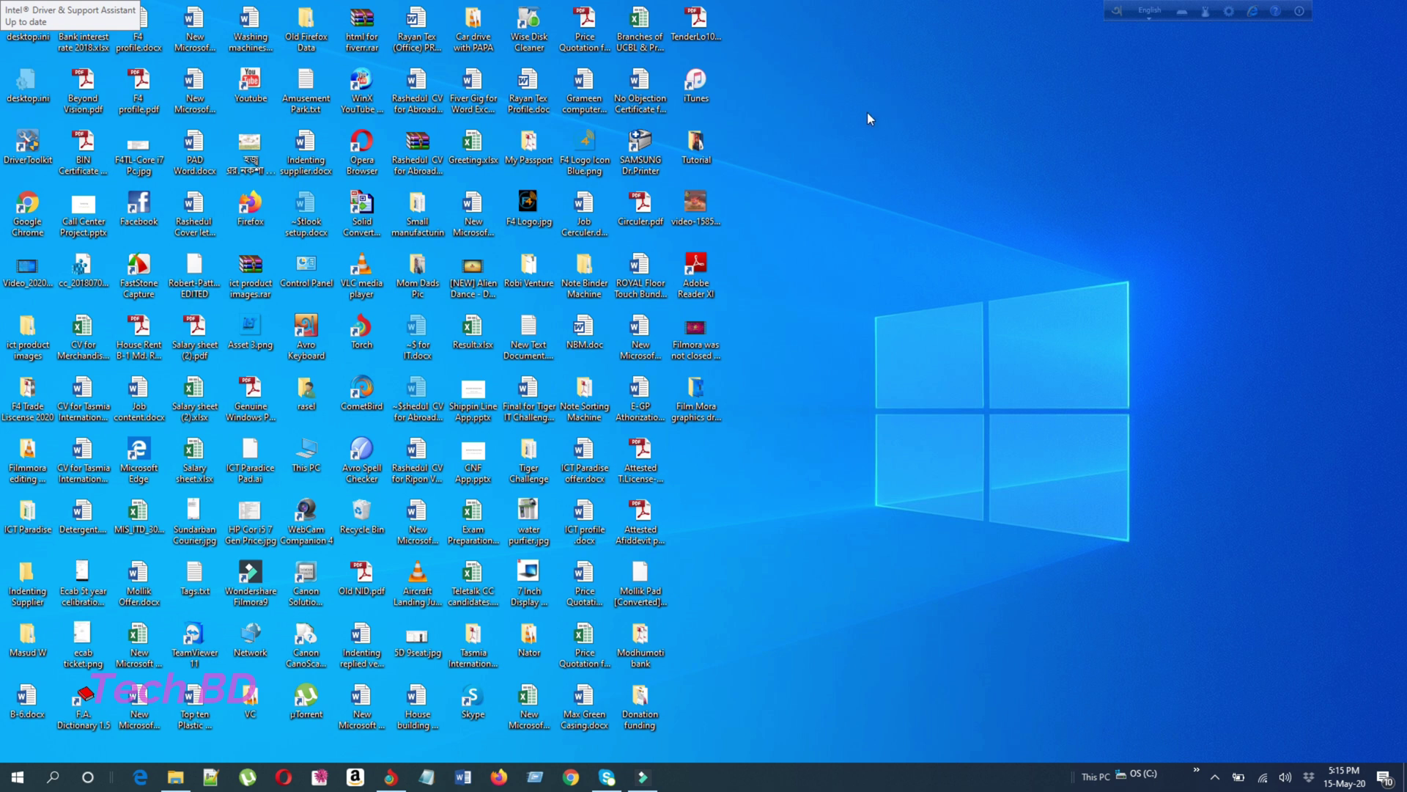
# Step: Open Device Manager from this computer's system properties and select the Intel(R) HD Graphics 5500 display adapter
pyautogui.rightClick(313, 456)
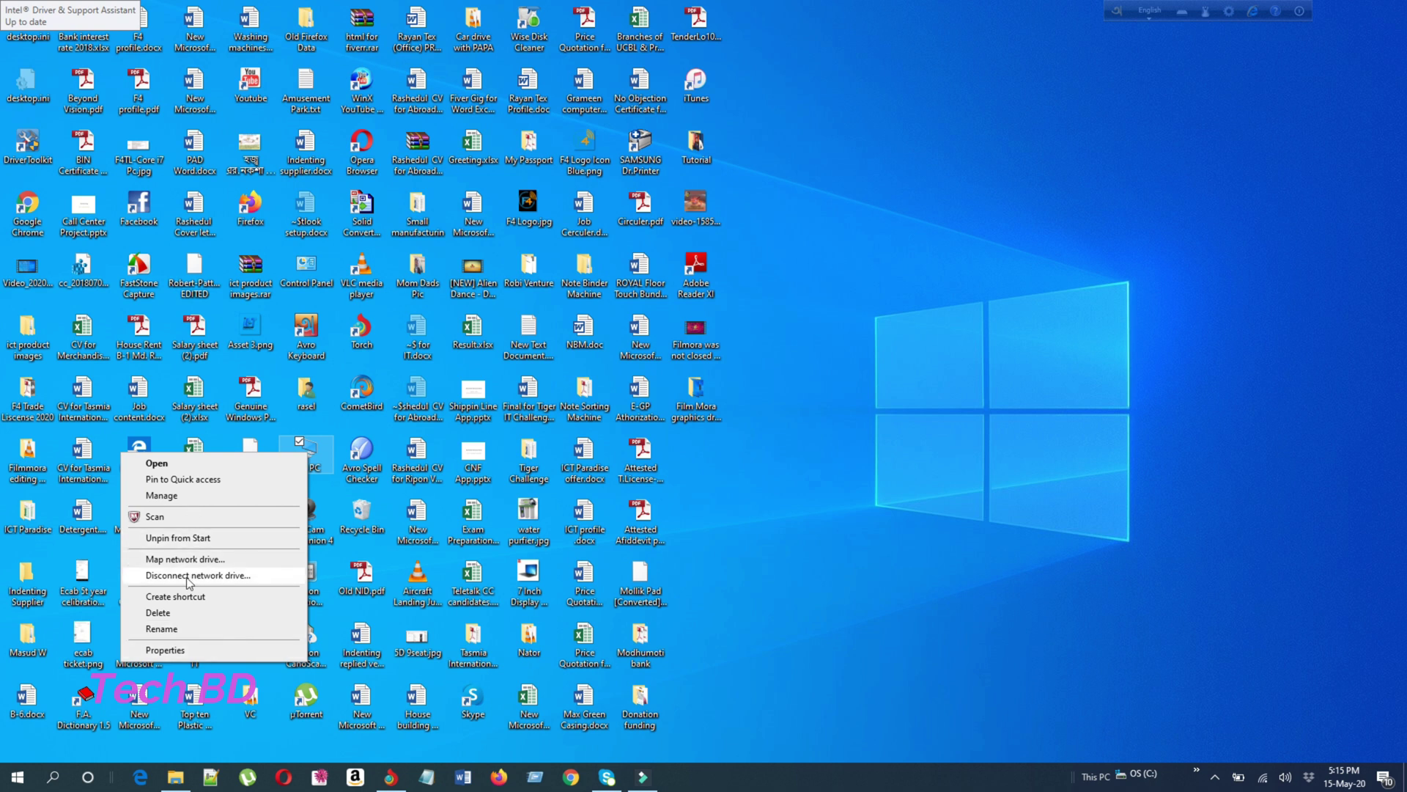
pyautogui.click(198, 648)
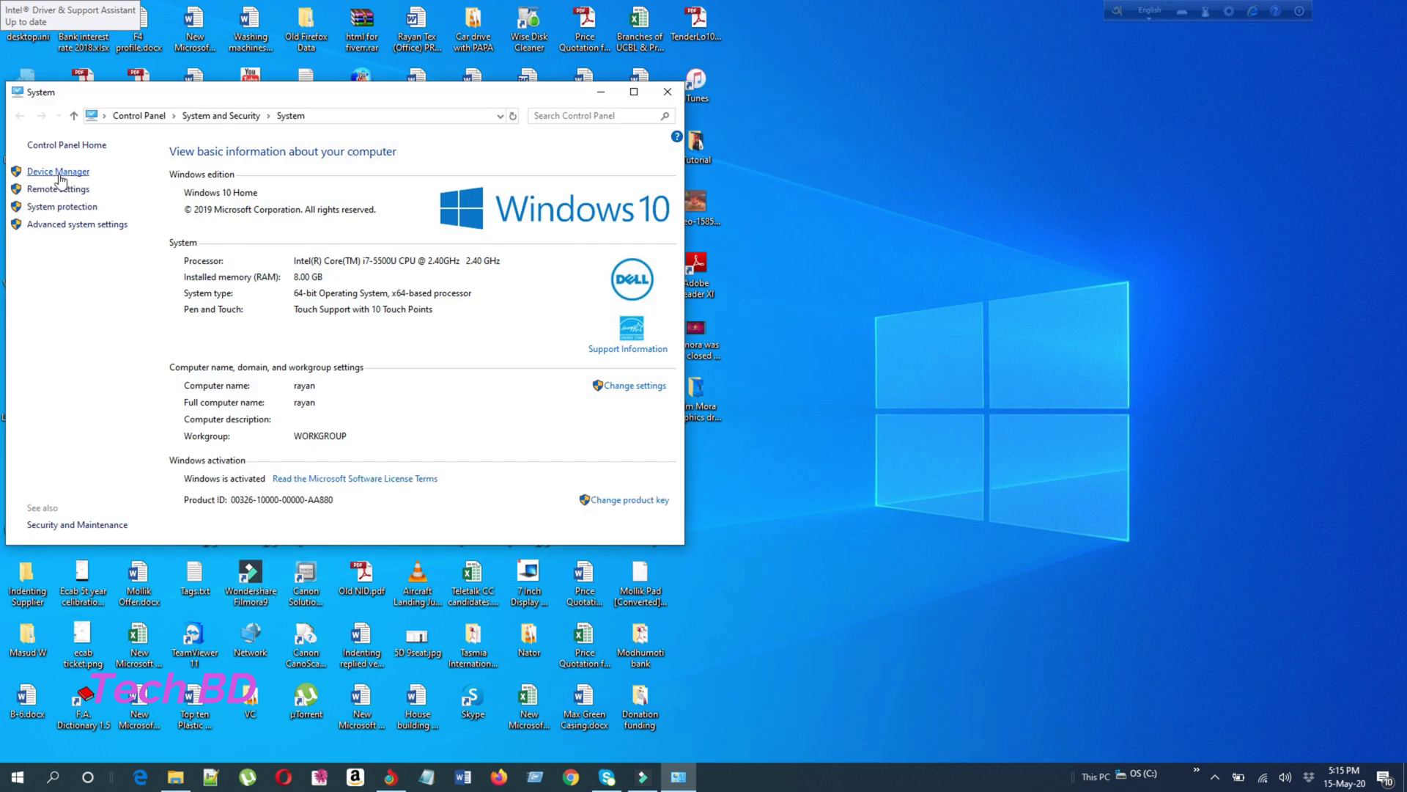
pyautogui.click(58, 173)
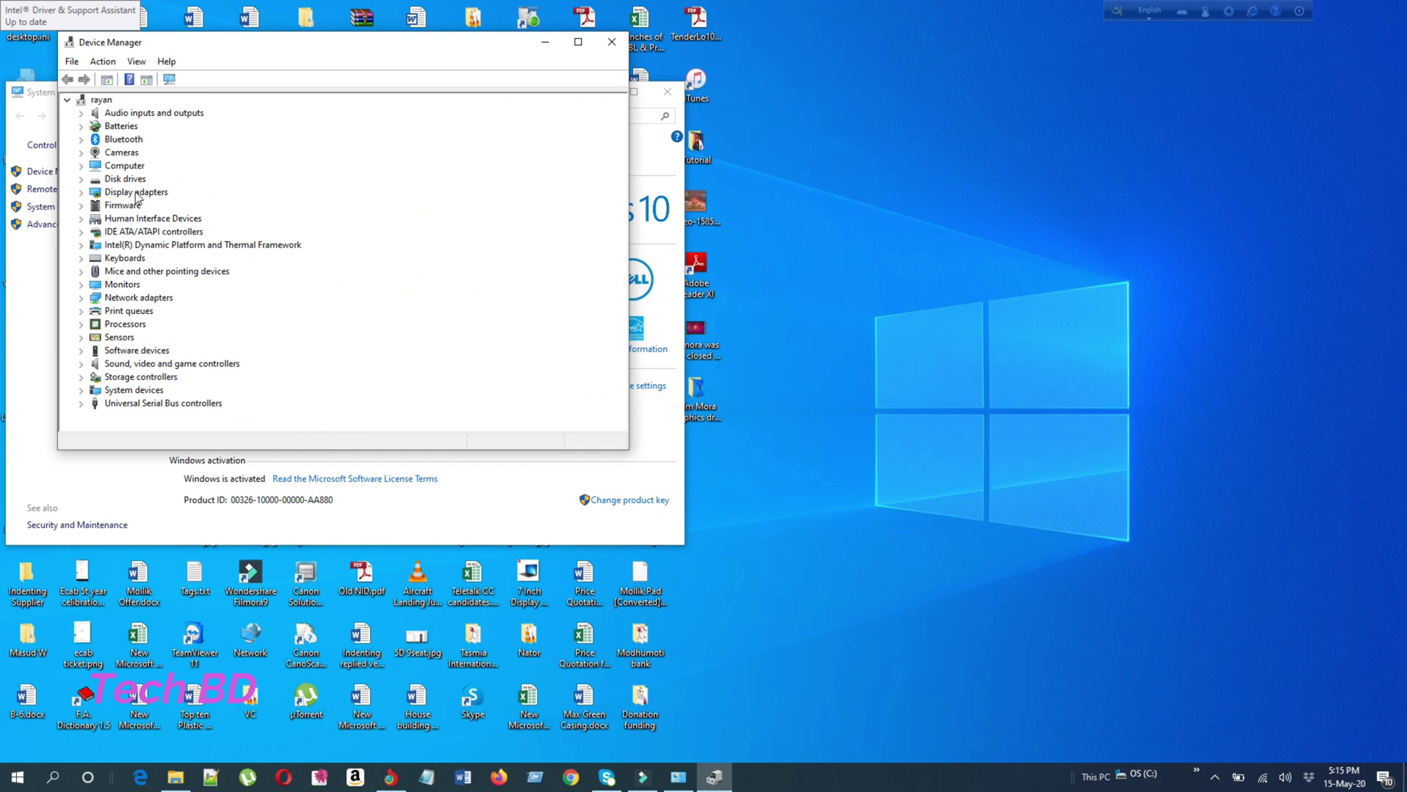
pyautogui.doubleClick(135, 192)
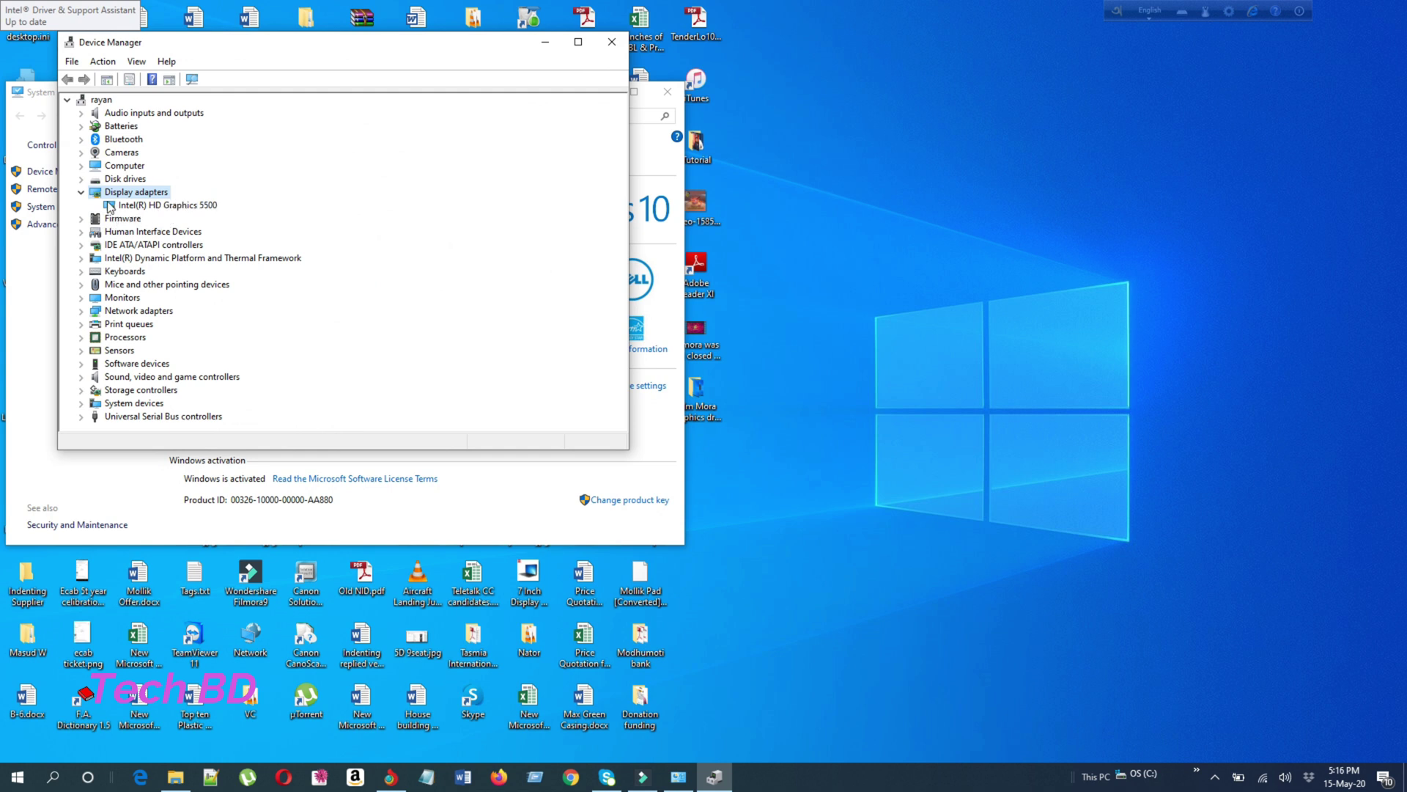
pyautogui.click(187, 206)
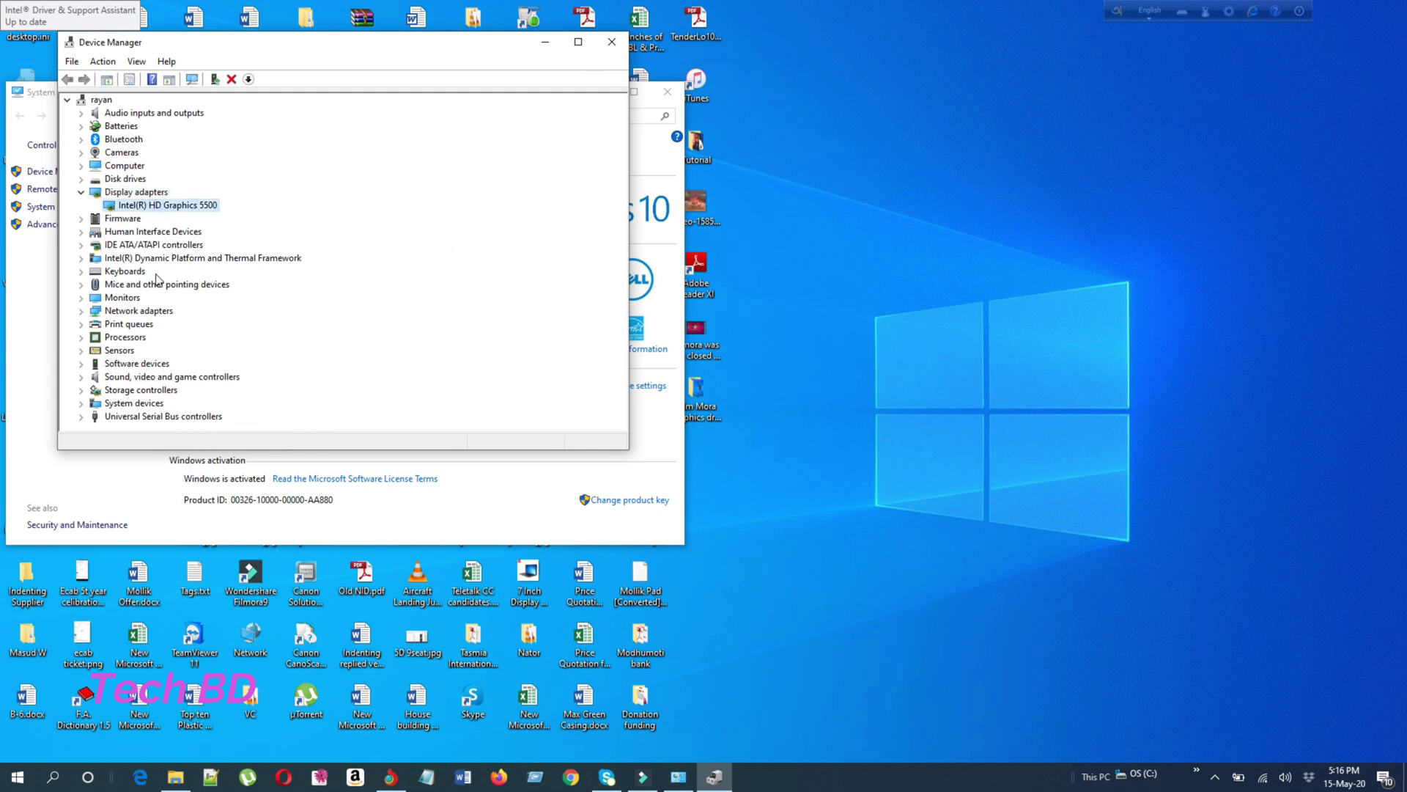
# Step: Run an automatic driver update search for the first Intel Core i7-5500U processor, then close Device Manager and the System window
pyautogui.doubleClick(127, 338)
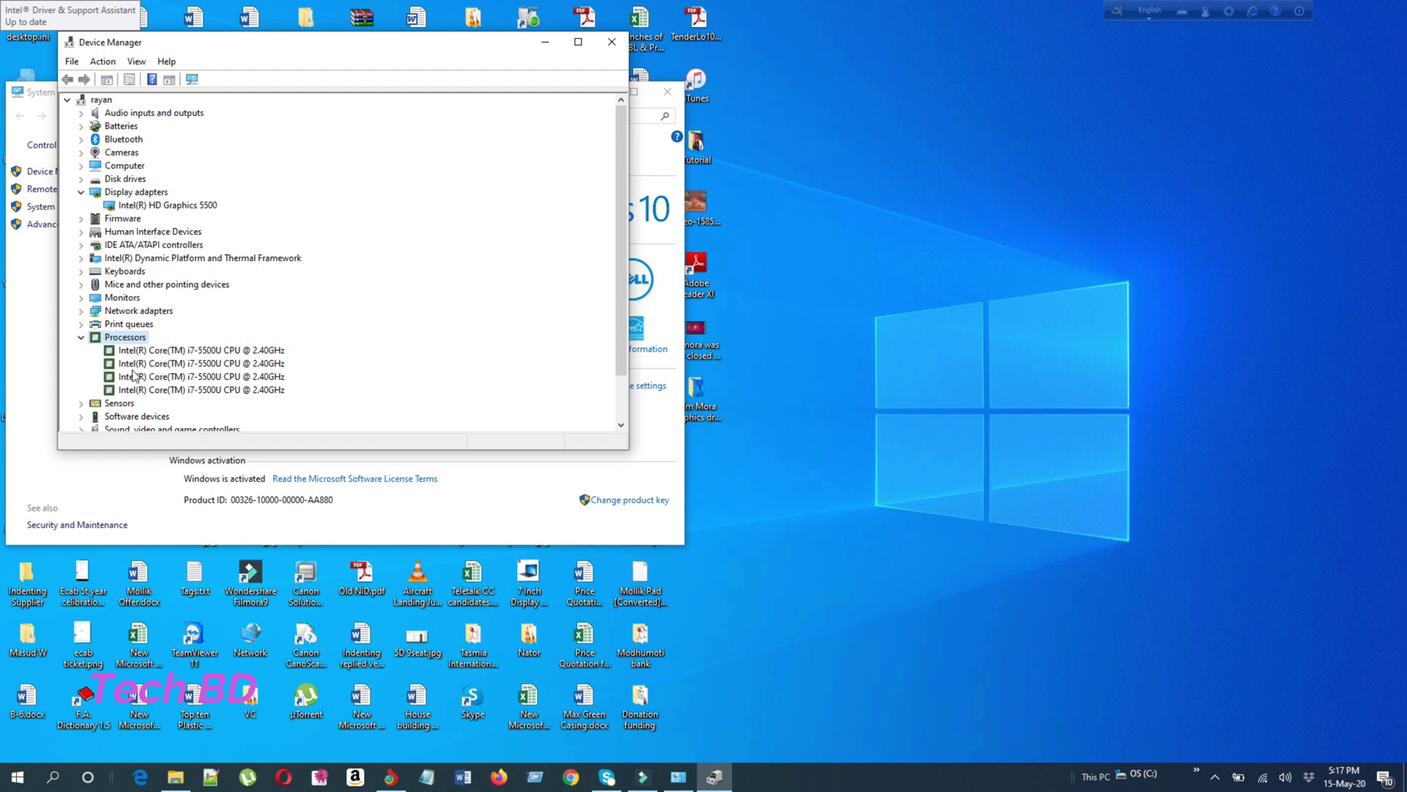
pyautogui.doubleClick(212, 354)
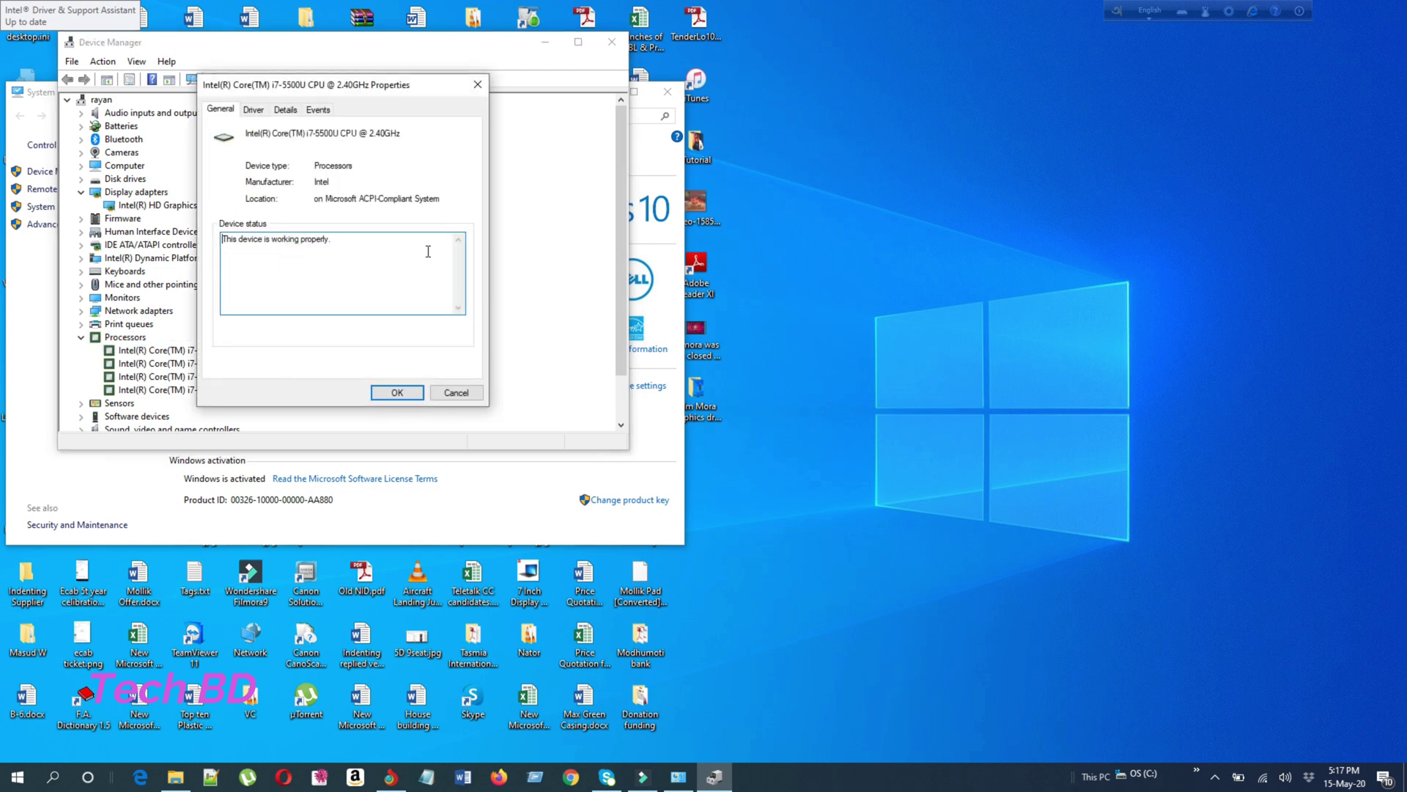
pyautogui.click(252, 112)
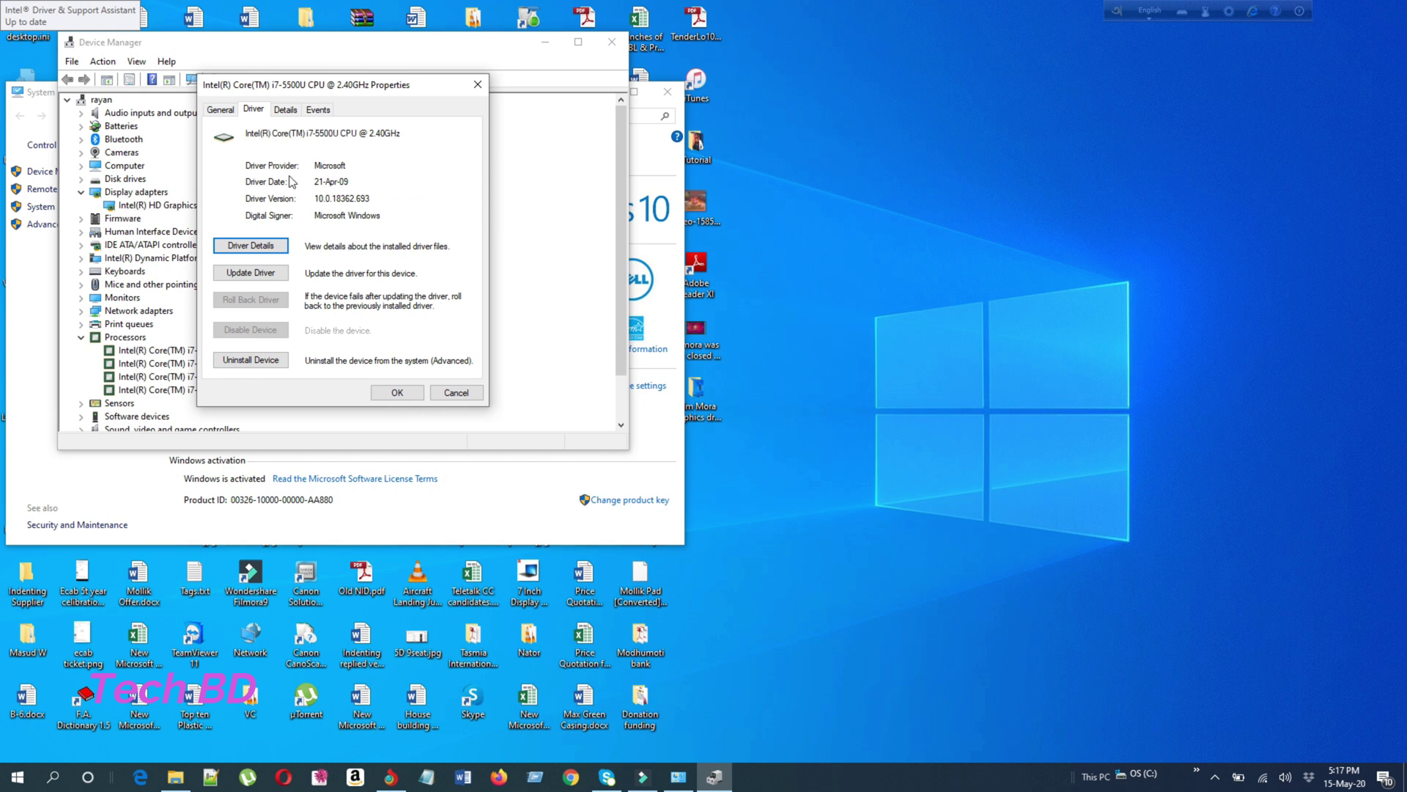
pyautogui.click(258, 274)
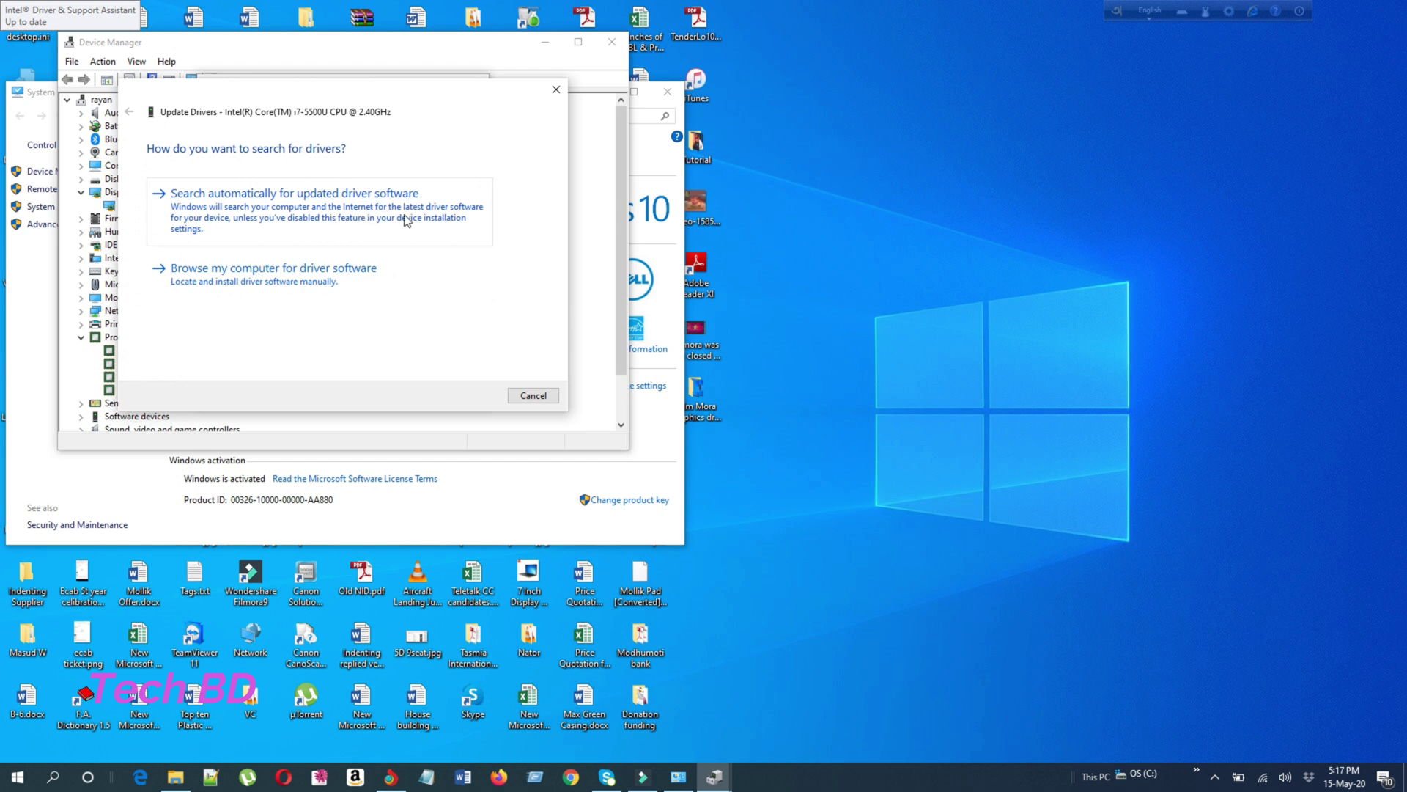
pyautogui.click(288, 210)
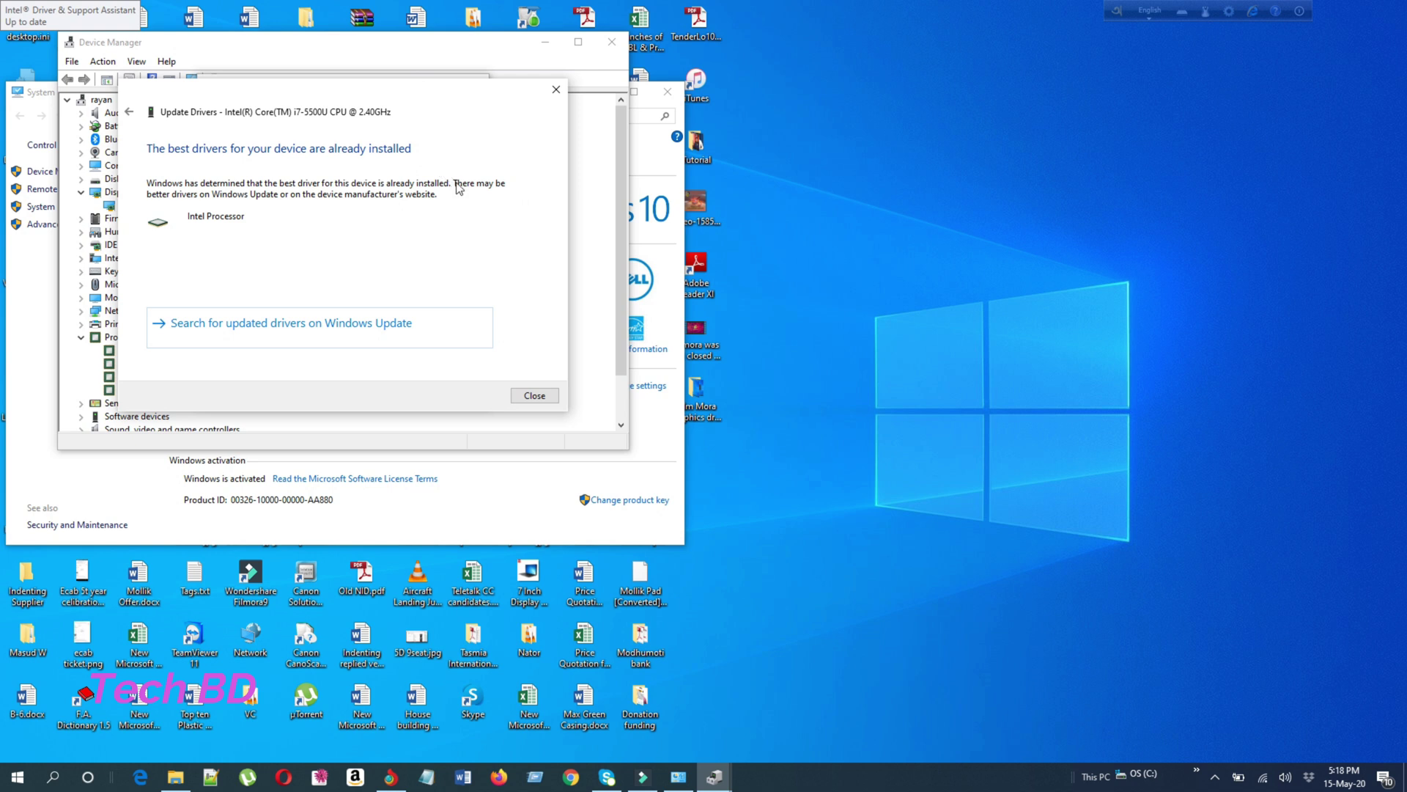
pyautogui.click(535, 396)
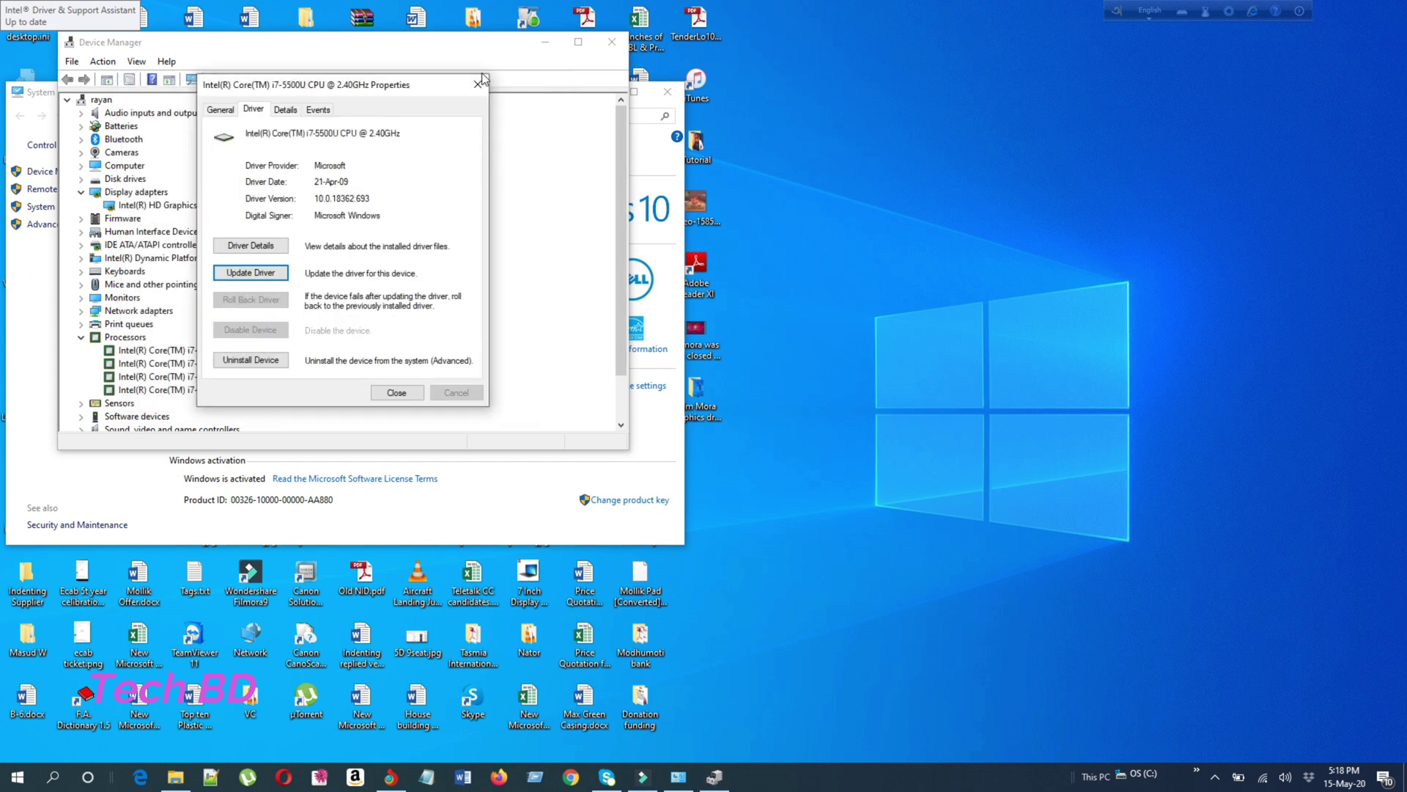
pyautogui.click(611, 42)
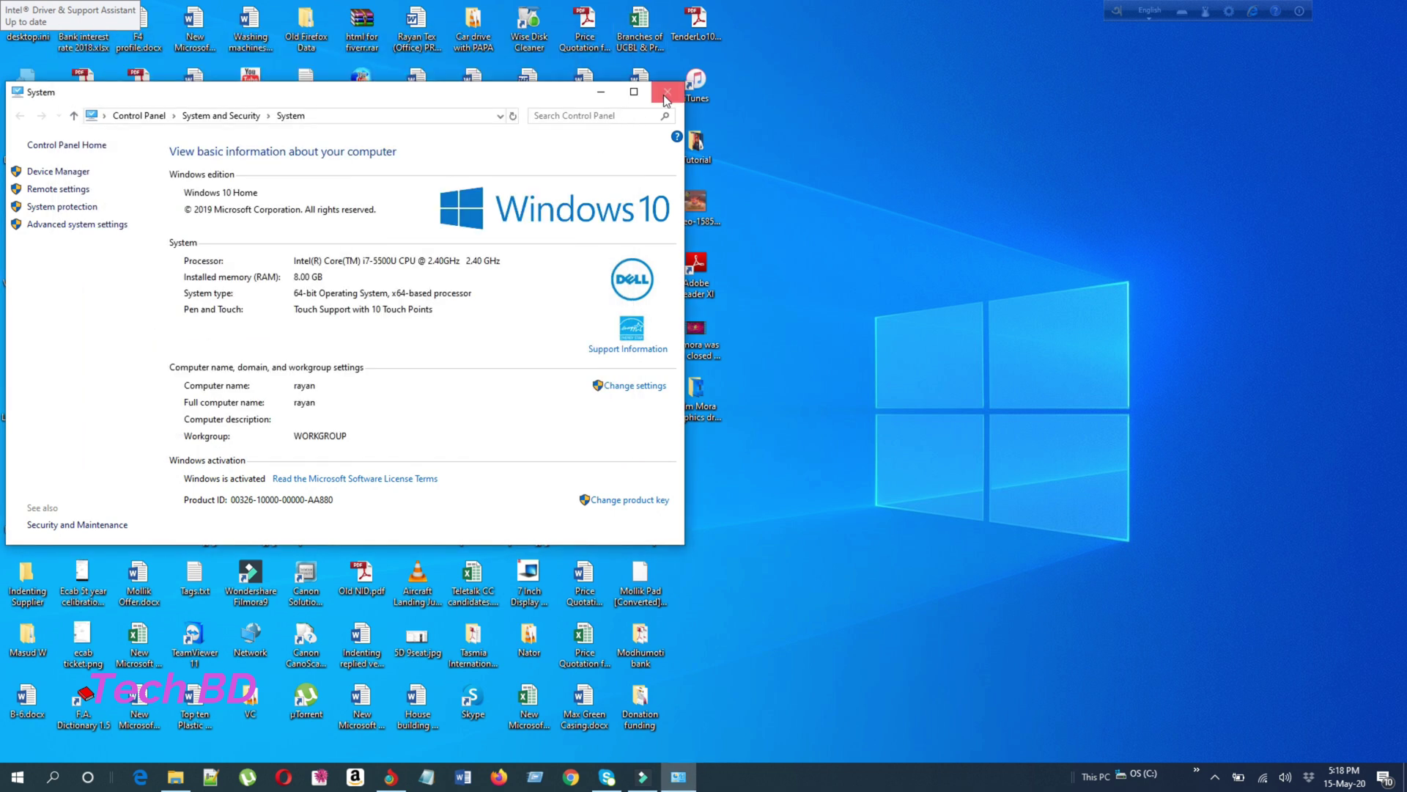
pyautogui.click(667, 94)
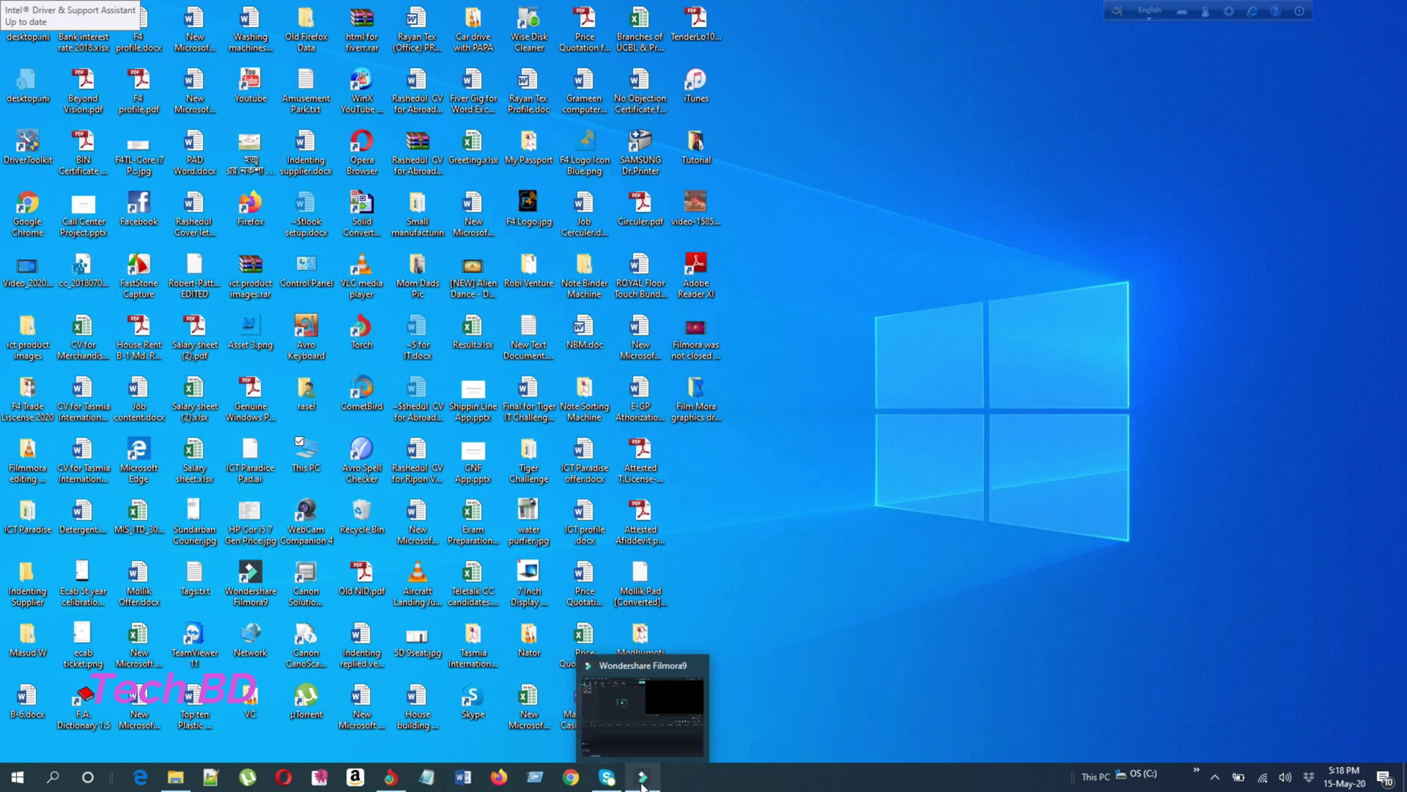
# Step: Switch to Filmora9 and enable hardware acceleration for both video rendering and playback and video decoding in the performance preferences
pyautogui.click(664, 777)
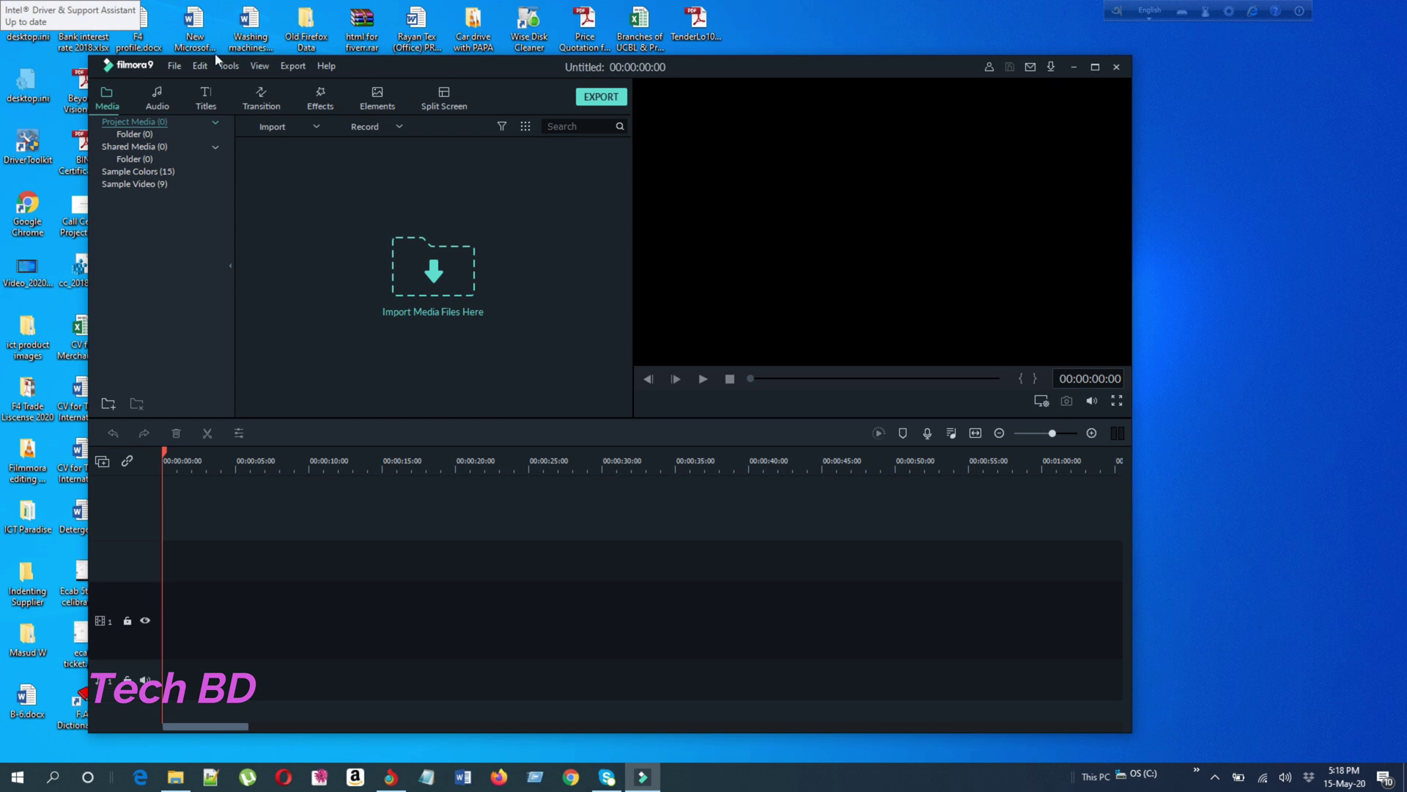
pyautogui.click(173, 66)
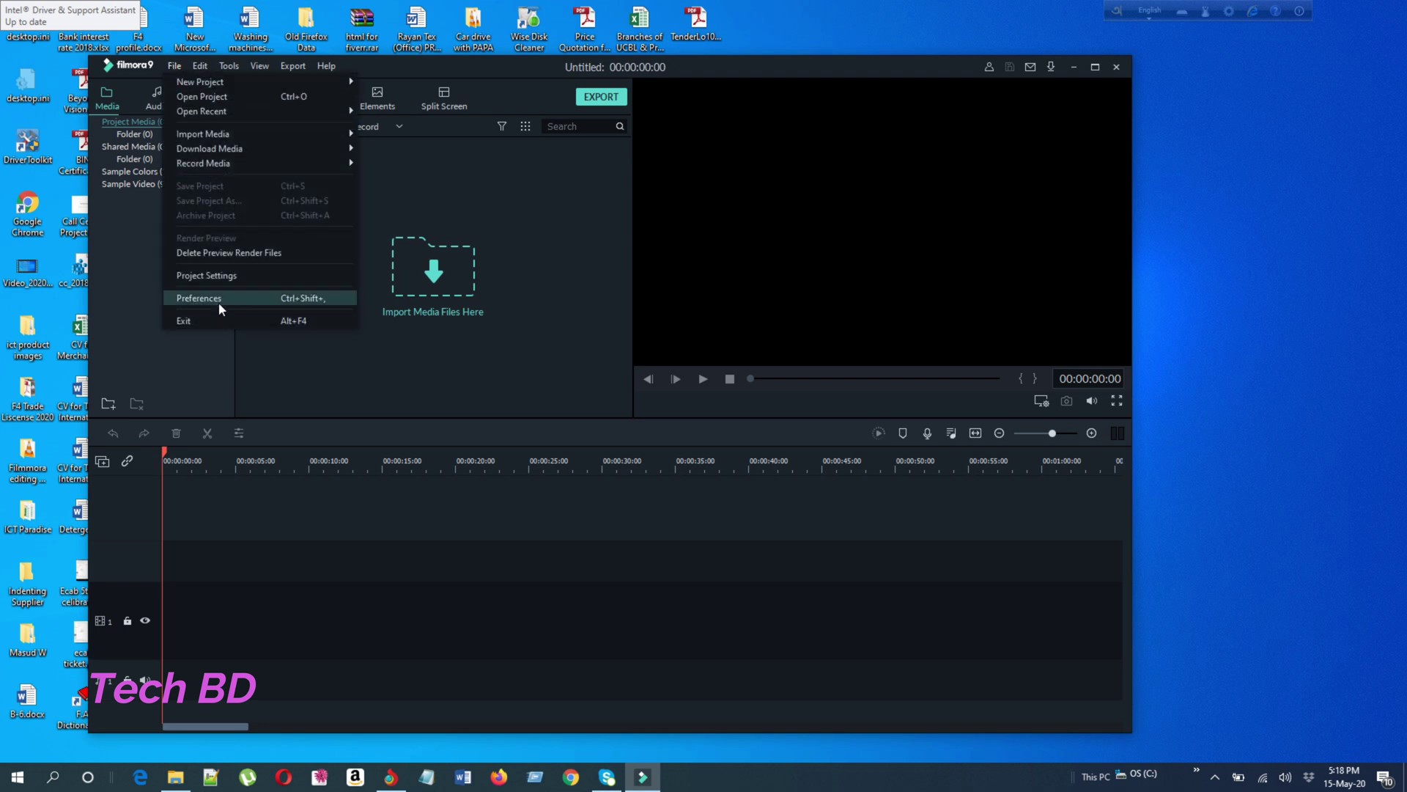
pyautogui.click(252, 298)
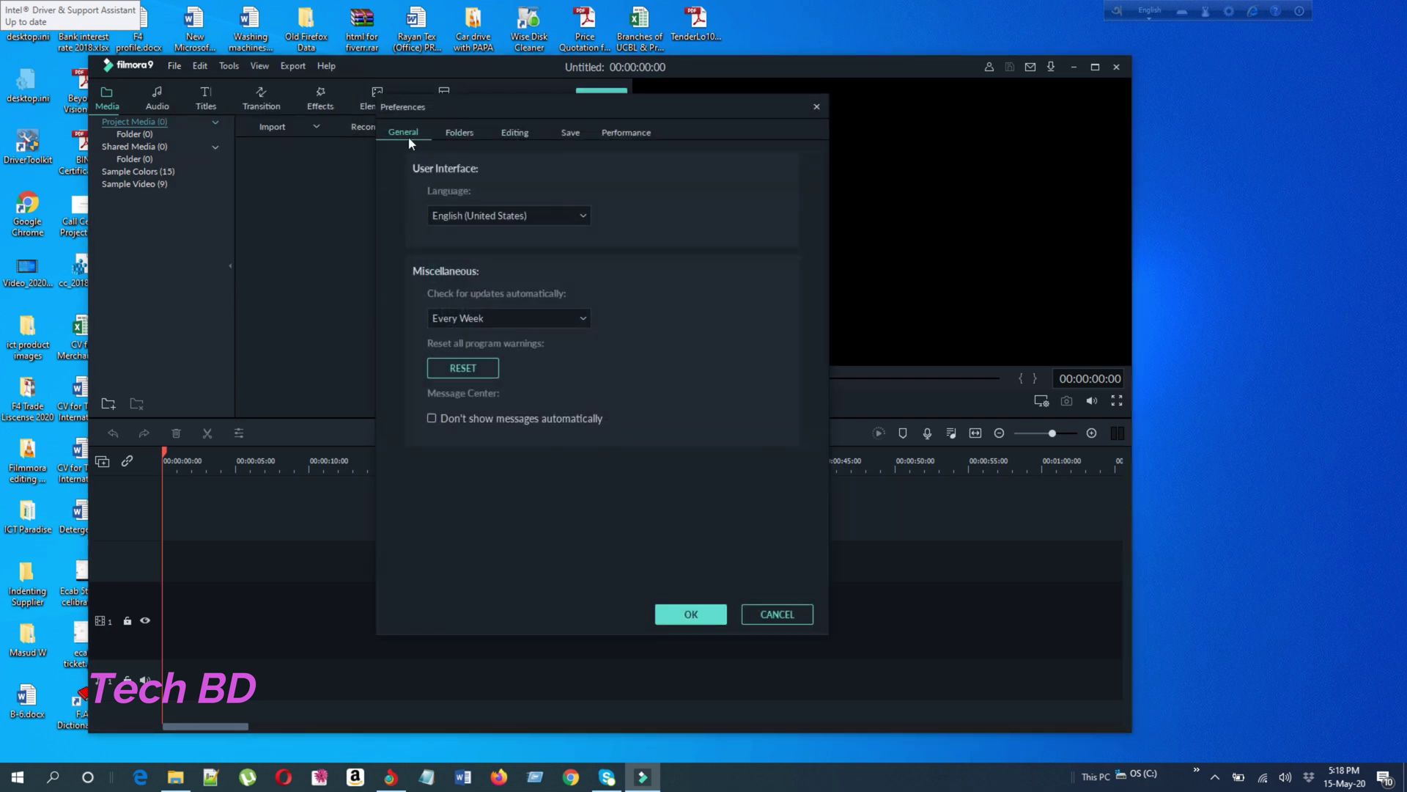
pyautogui.click(634, 136)
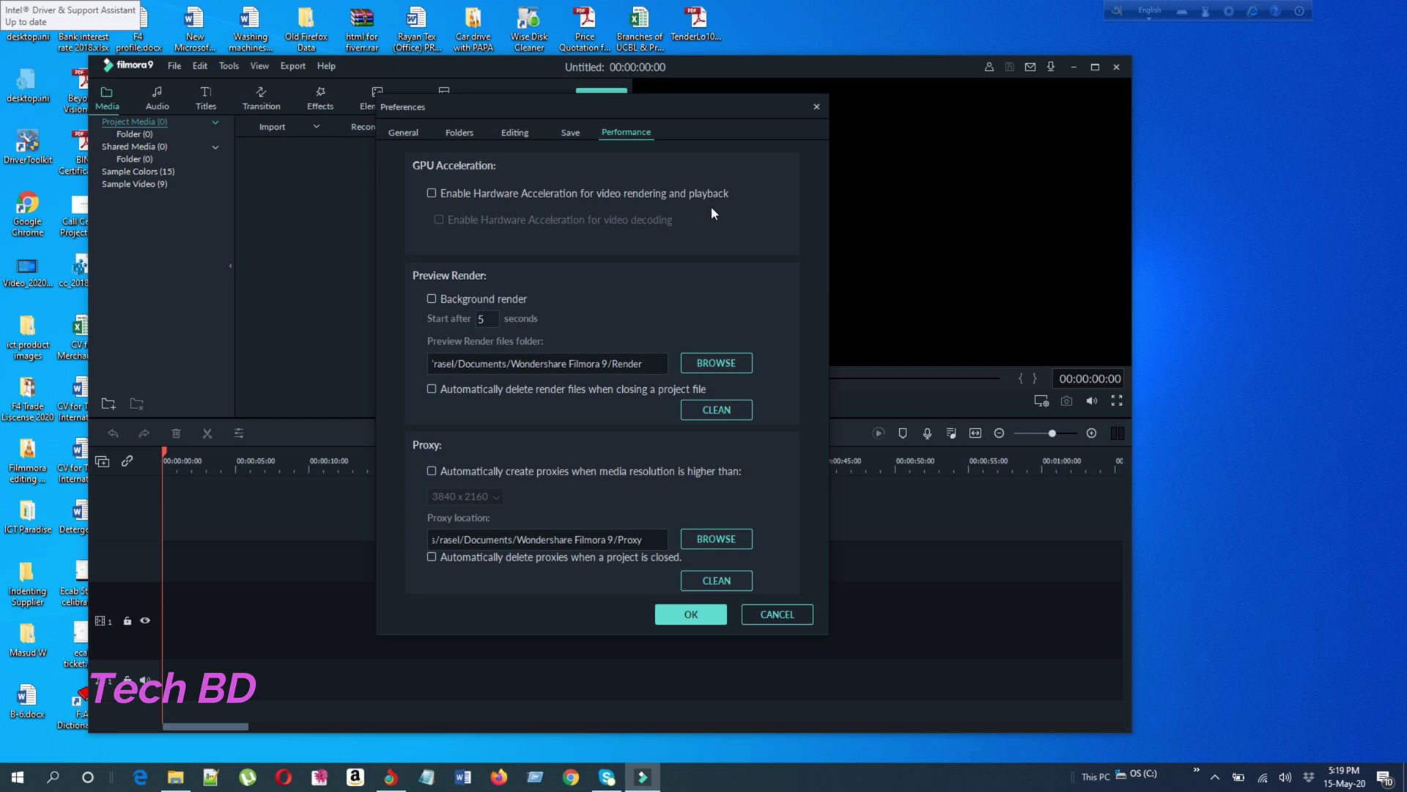
pyautogui.click(432, 192)
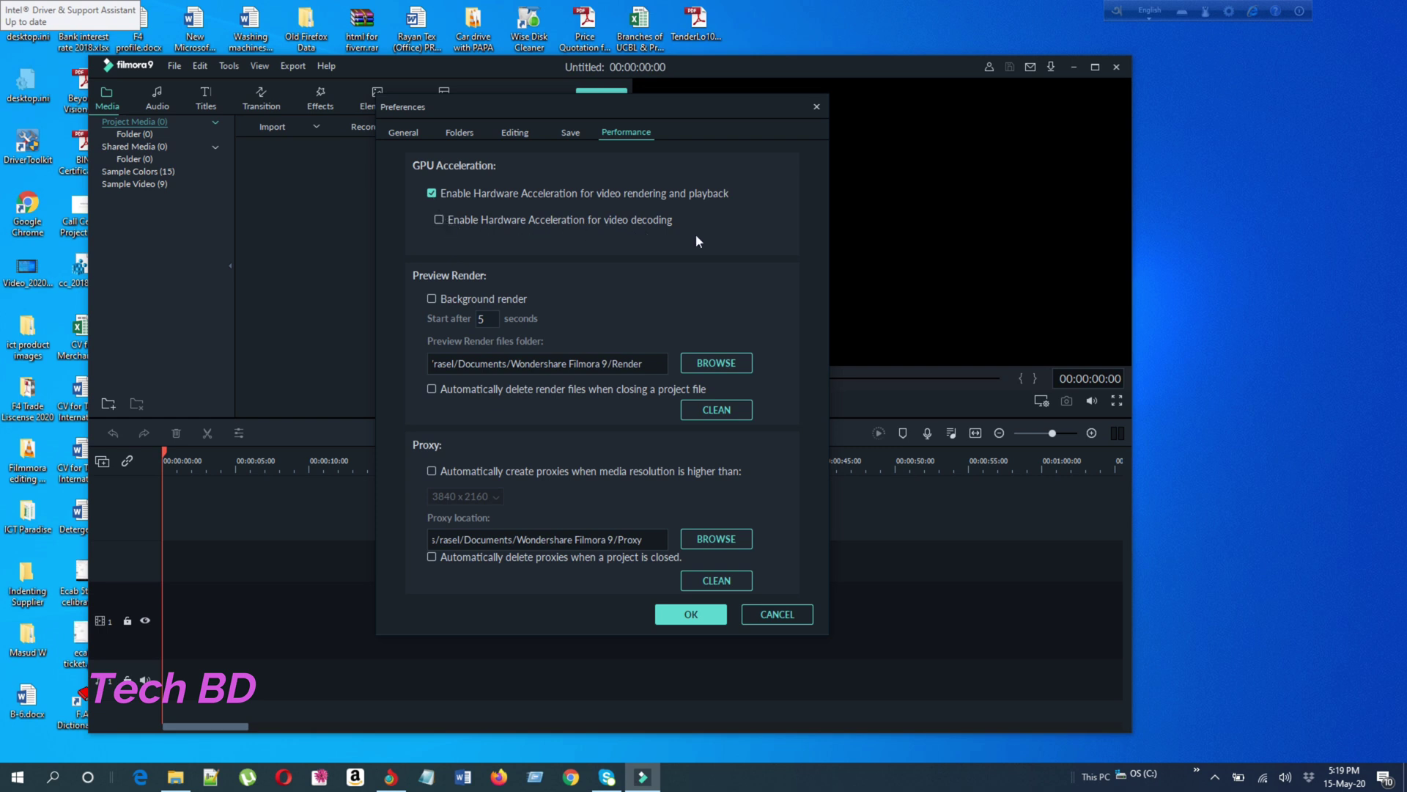
pyautogui.click(438, 220)
pyautogui.doubleClick(432, 299)
pyautogui.click(696, 618)
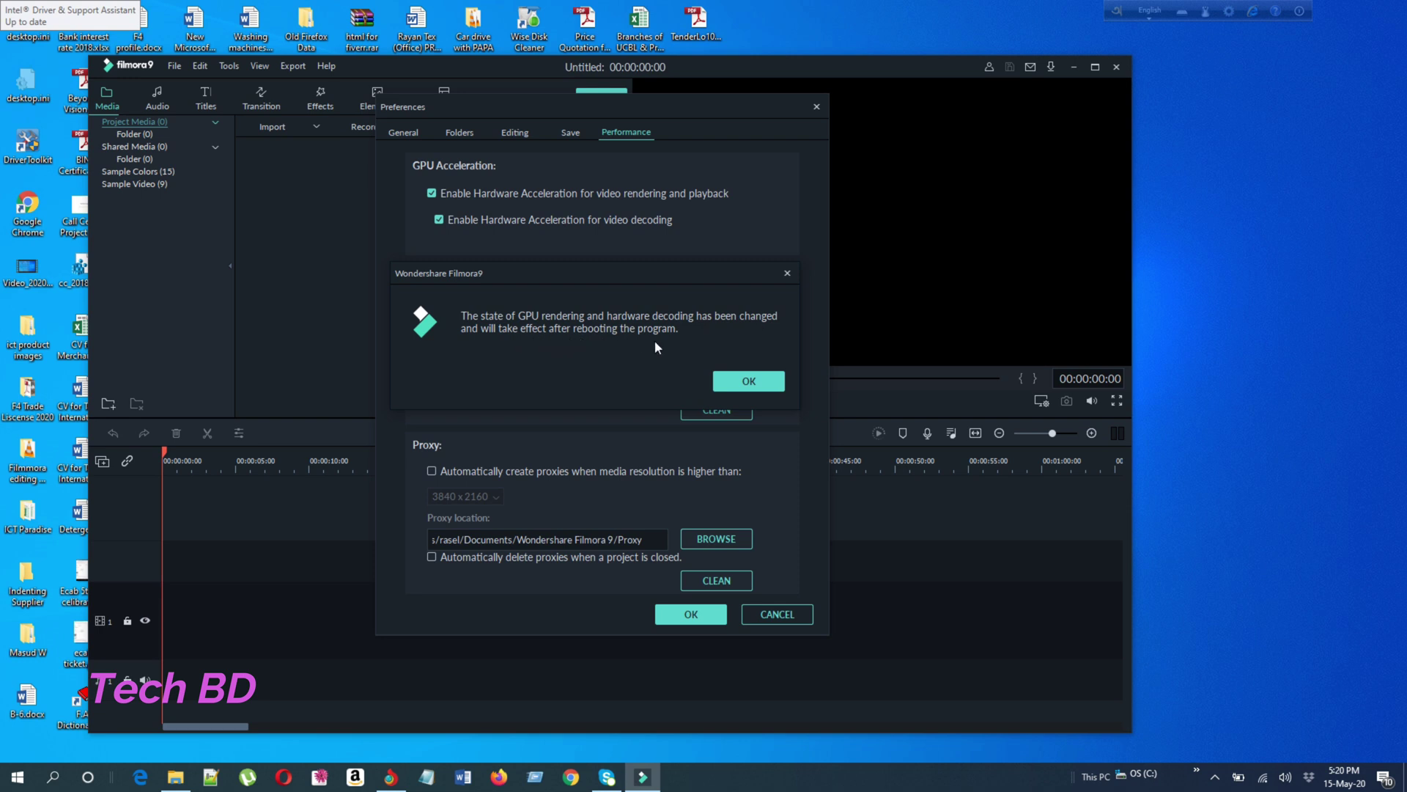
pyautogui.click(749, 381)
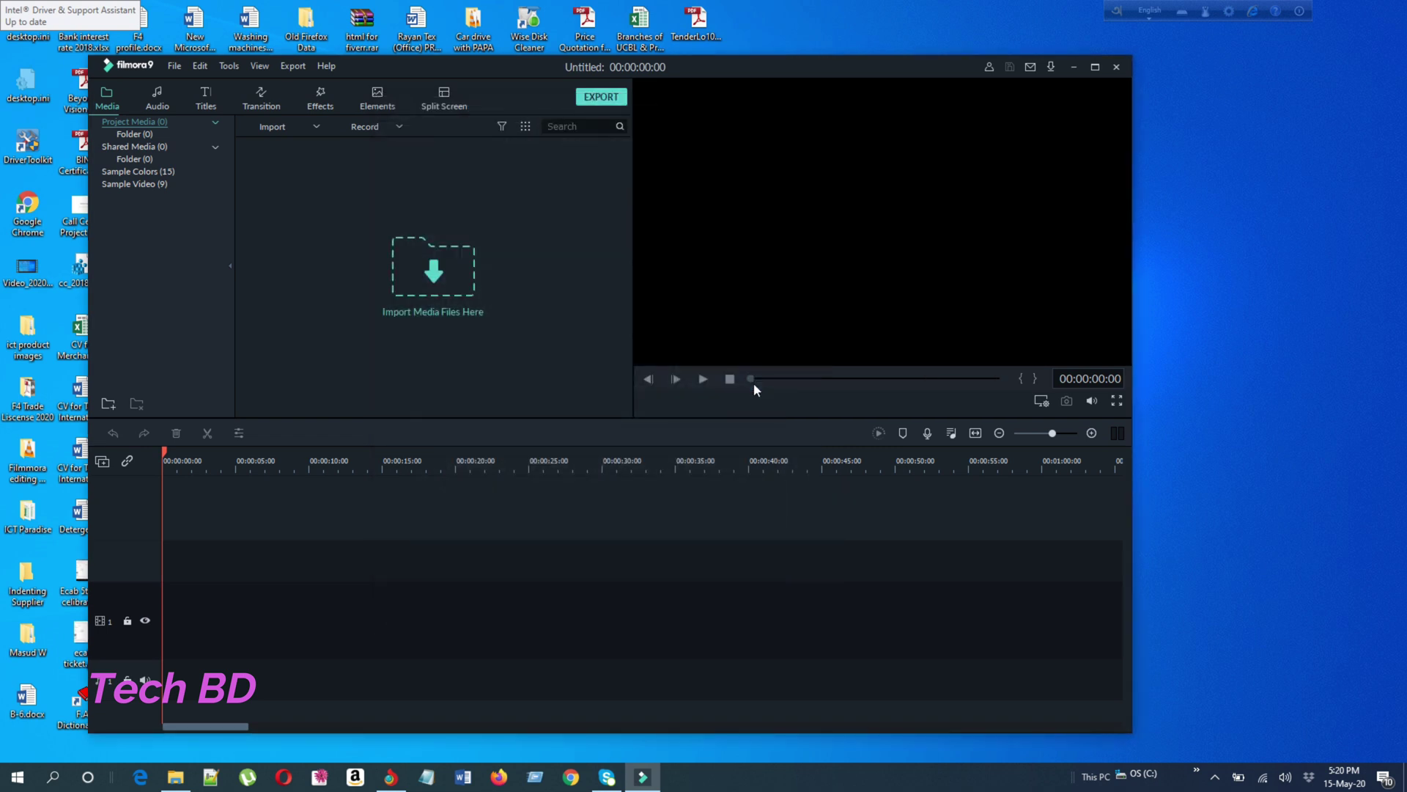
# Step: Move the Filmora9 window aside and import My Video8.mp4 from the open File Explorer folder, accepting creation of proxy files
pyautogui.moveTo(807, 69); pyautogui.dragTo(921, 44)
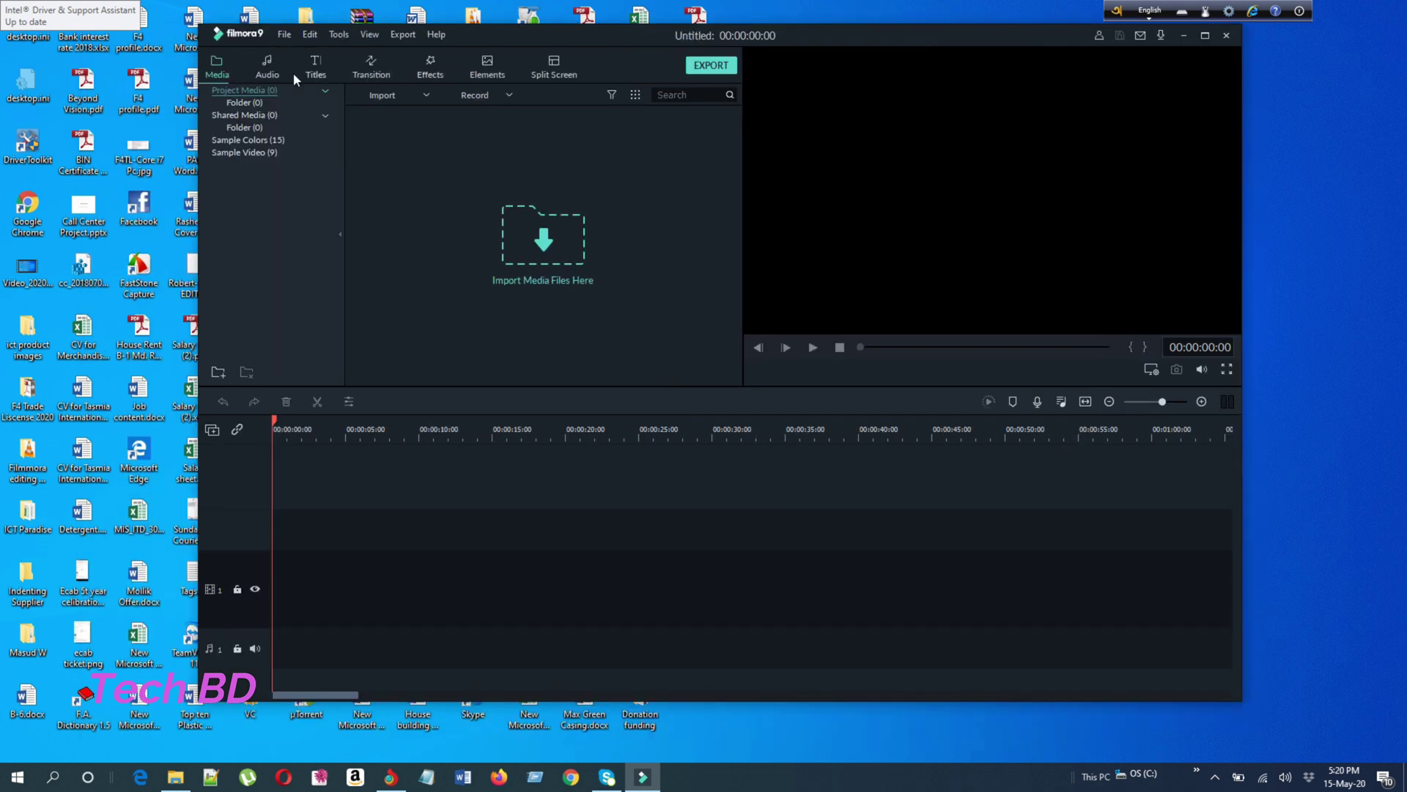
pyautogui.moveTo(305, 37); pyautogui.dragTo(401, 37)
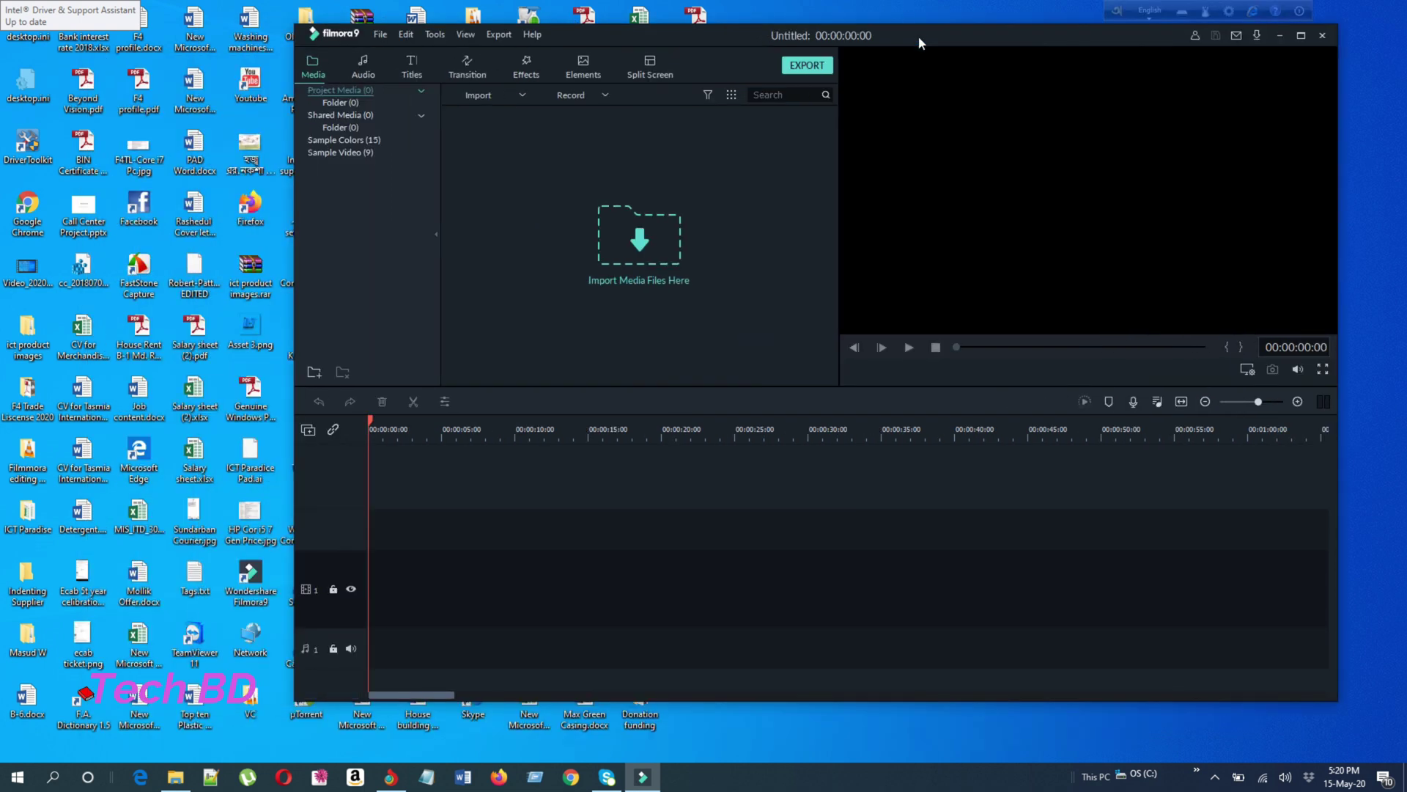
pyautogui.click(177, 779)
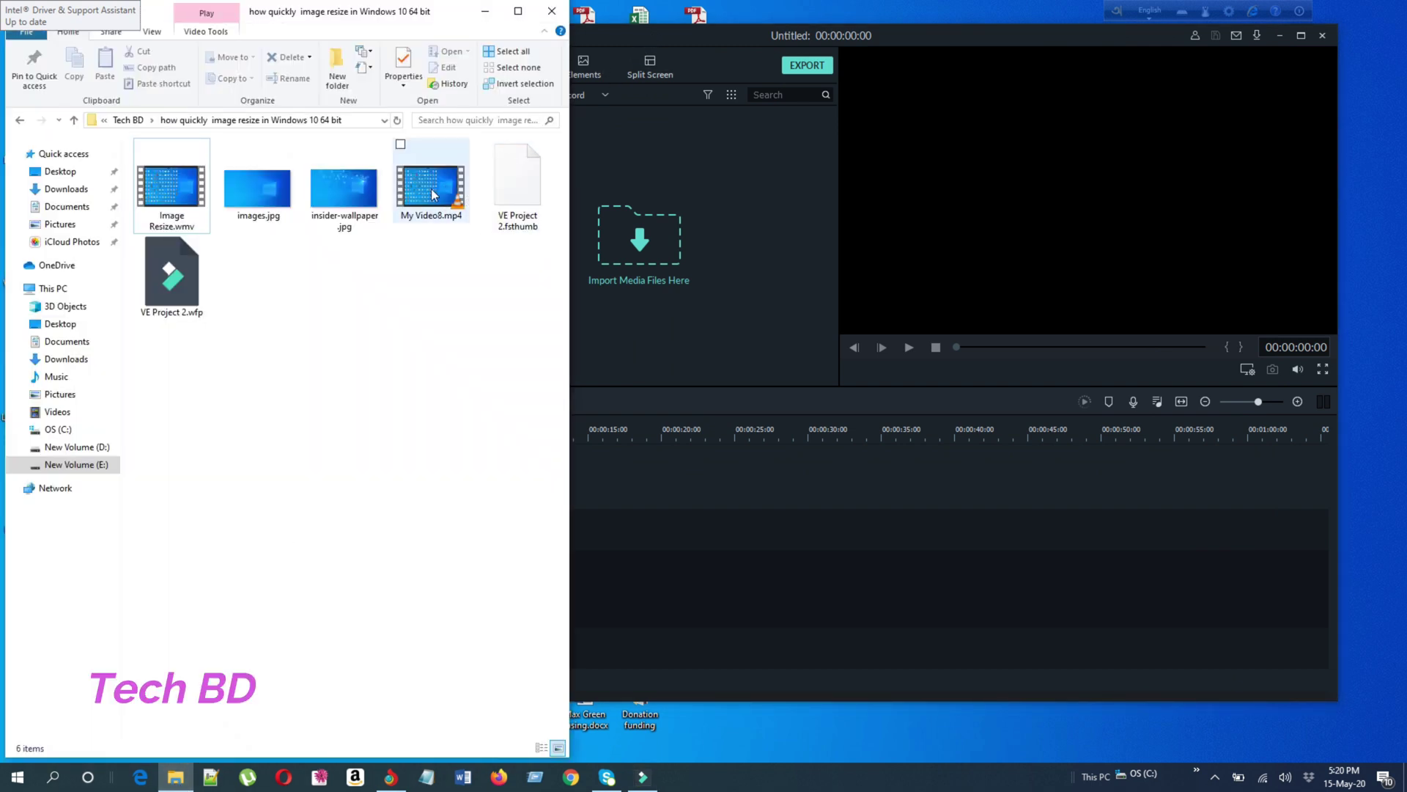
pyautogui.moveTo(420, 188); pyautogui.dragTo(749, 231)
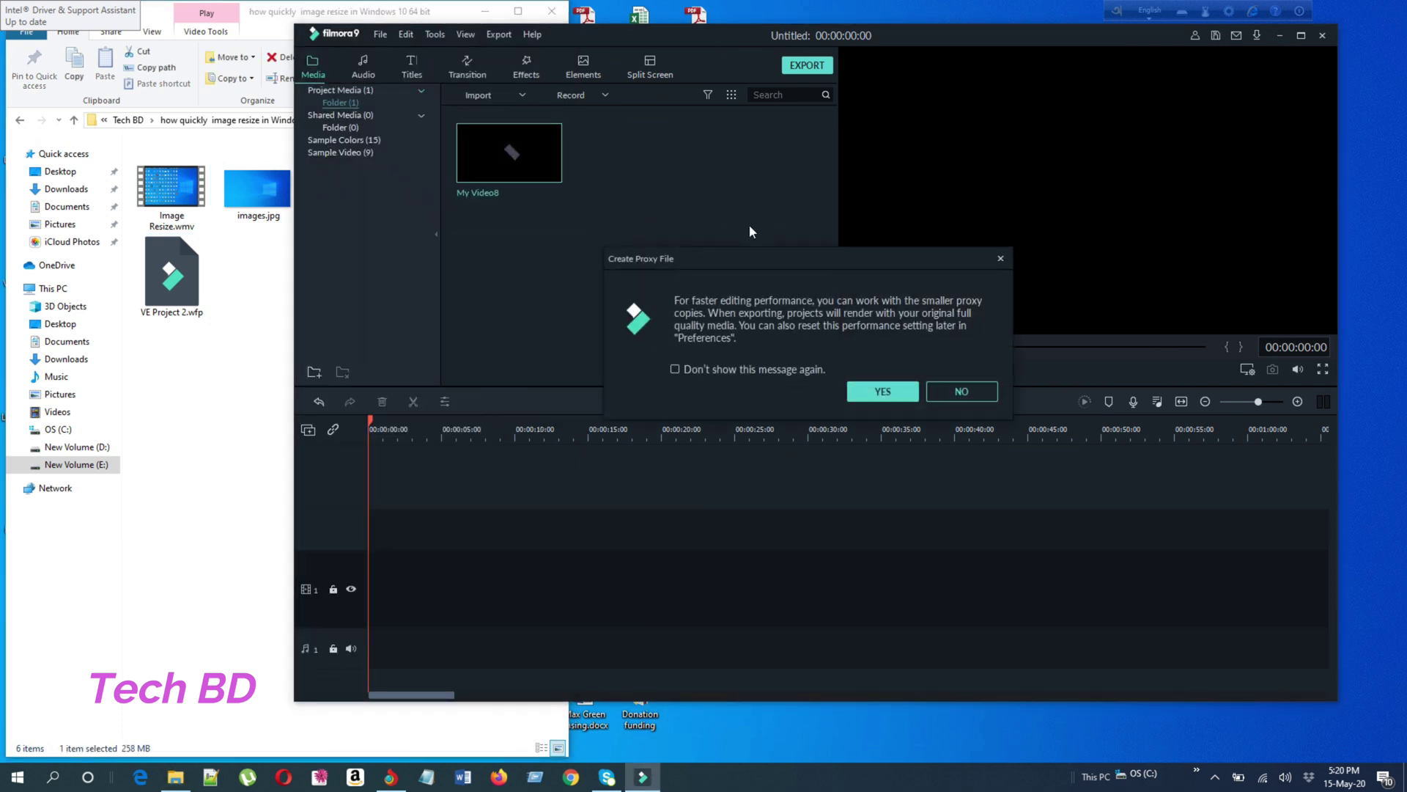
pyautogui.click(874, 390)
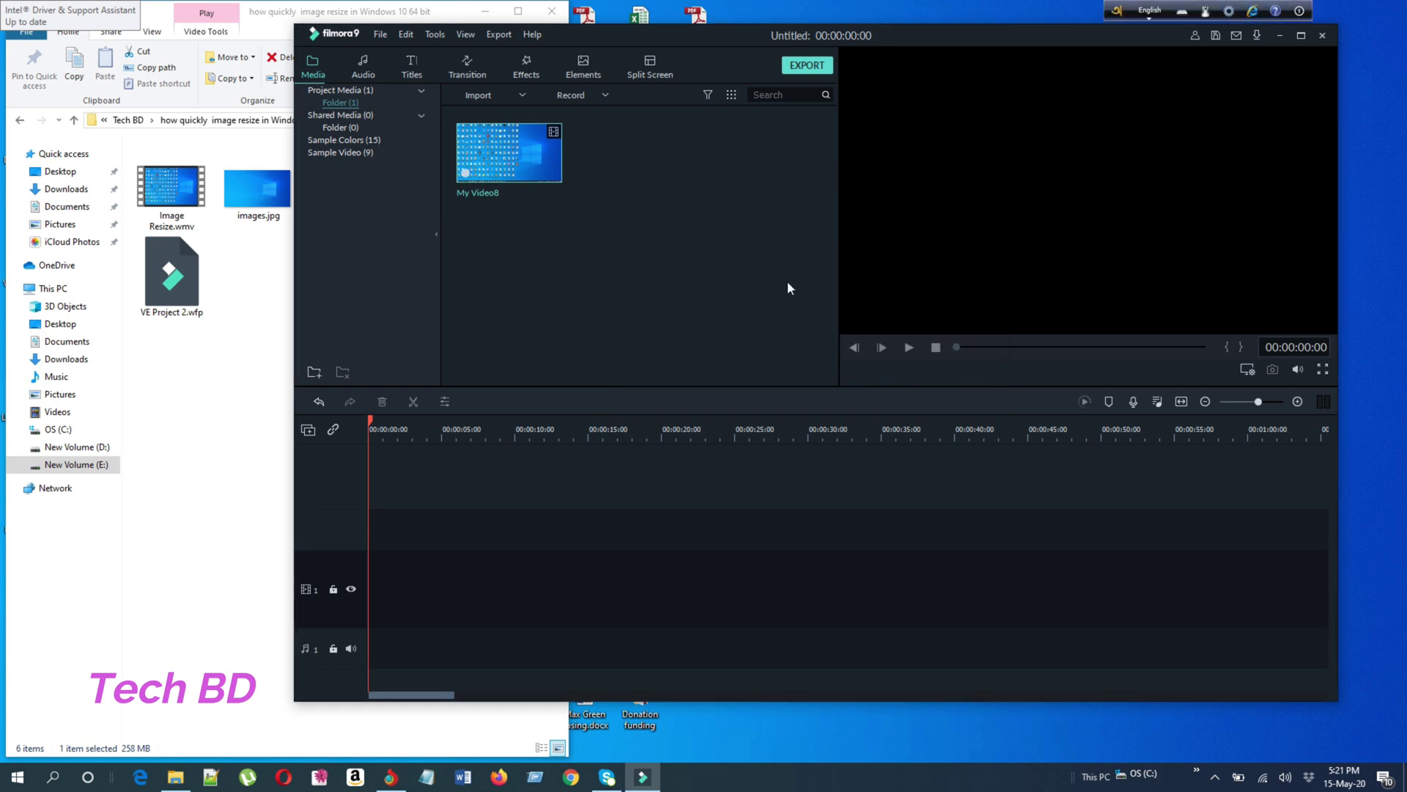
# Step: Place My Video8 at the start of video track 1 and match the project settings to the media
pyautogui.moveTo(505, 154); pyautogui.dragTo(355, 601)
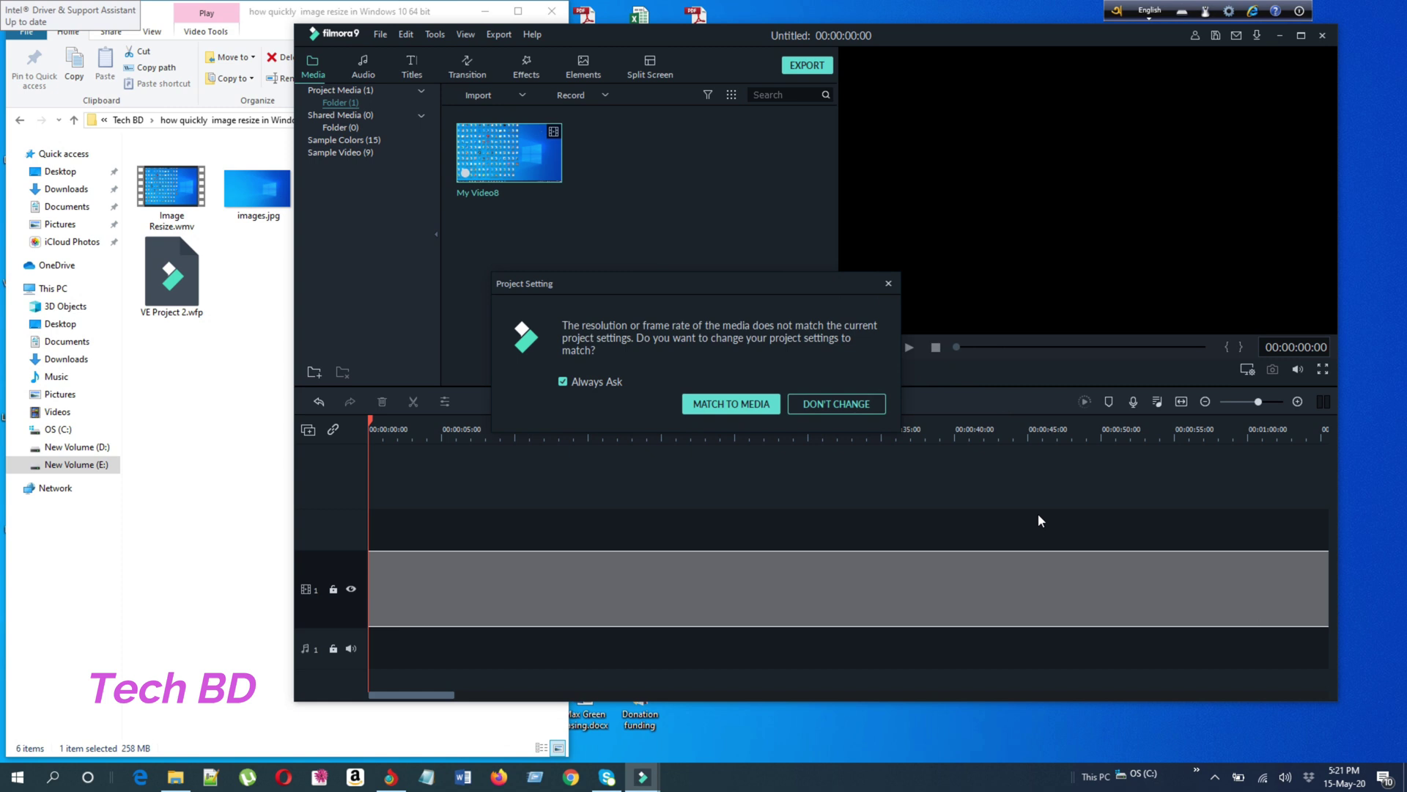
pyautogui.click(736, 404)
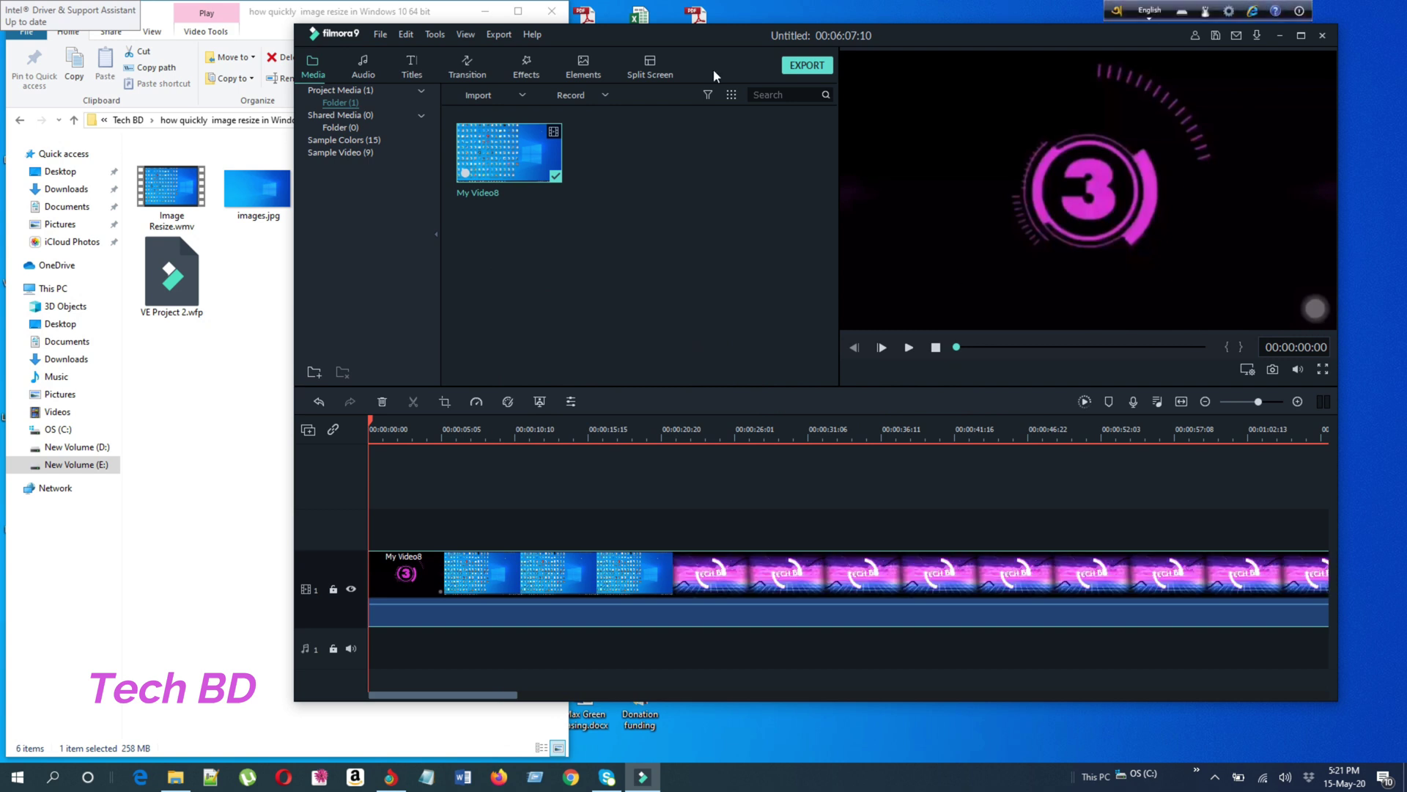
# Step: Start exporting the timeline to the computer as an MP4 file named My Video
pyautogui.hotkey('ctrl', 'e')
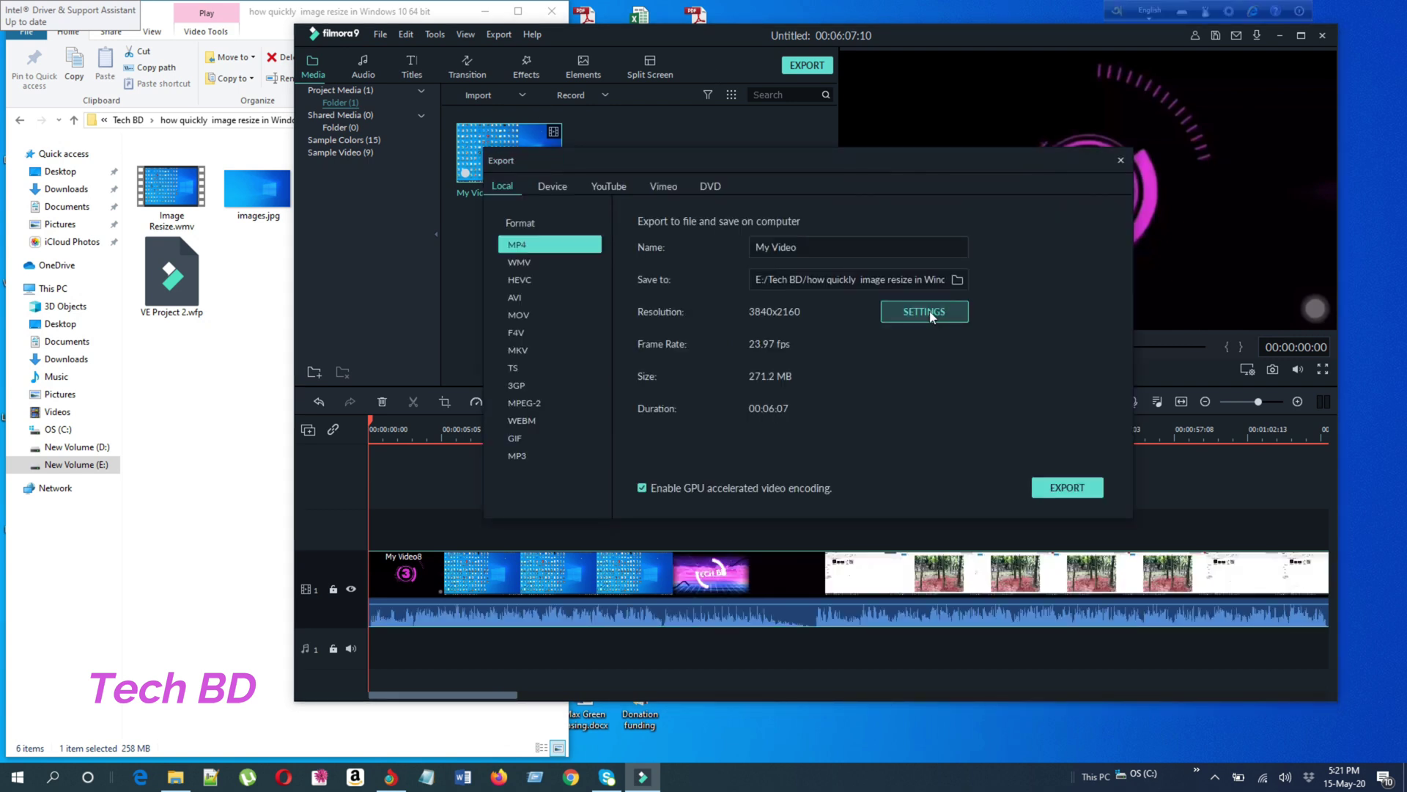
pyautogui.click(1070, 498)
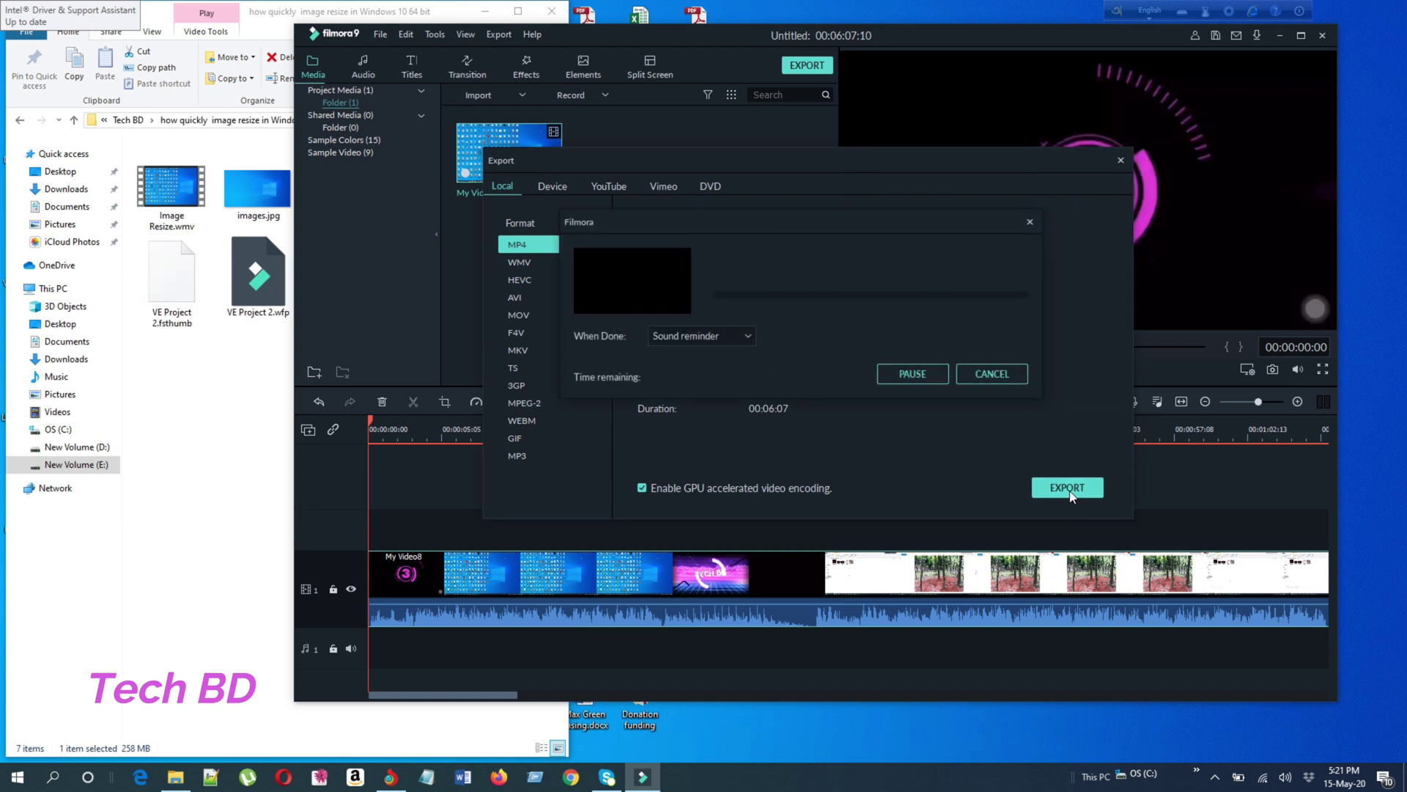